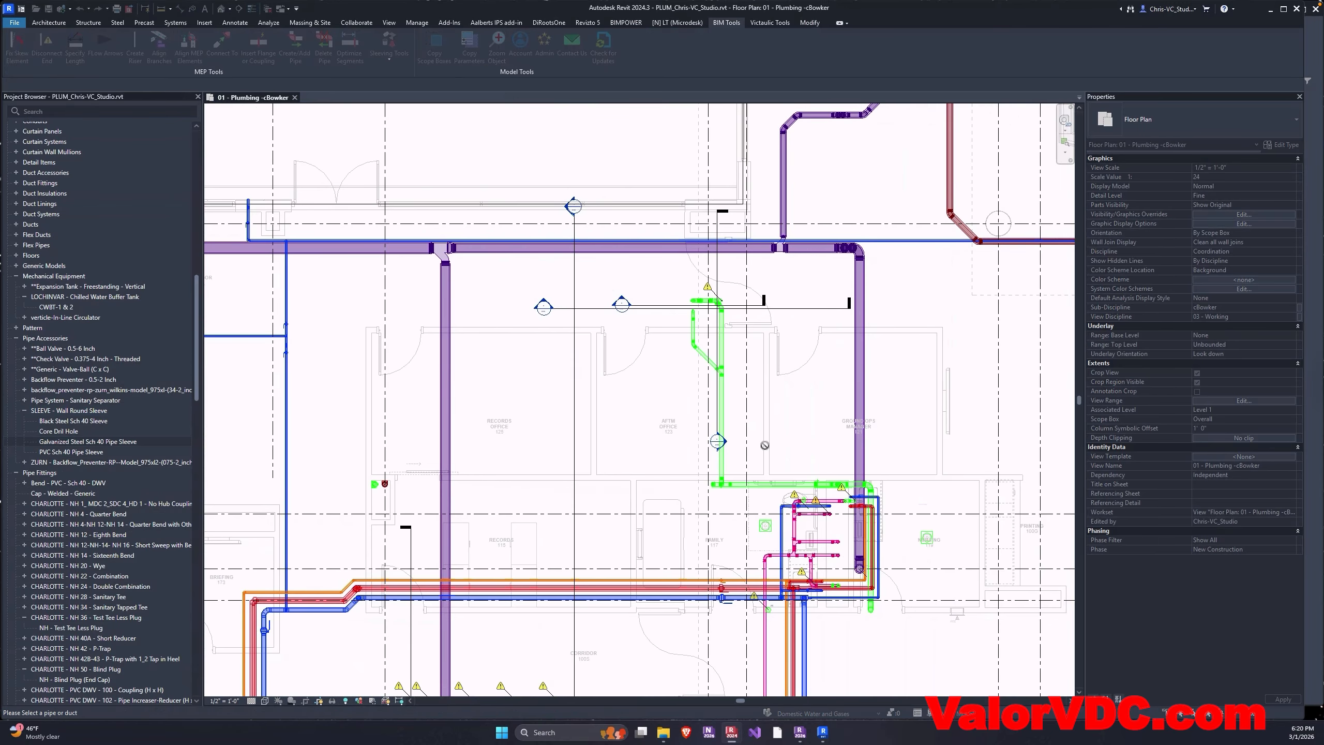
Step: Align one end of the pipe sleeve with the upper face of the linked wall below AFTM Office 123
scroll(722, 481, up, 5)
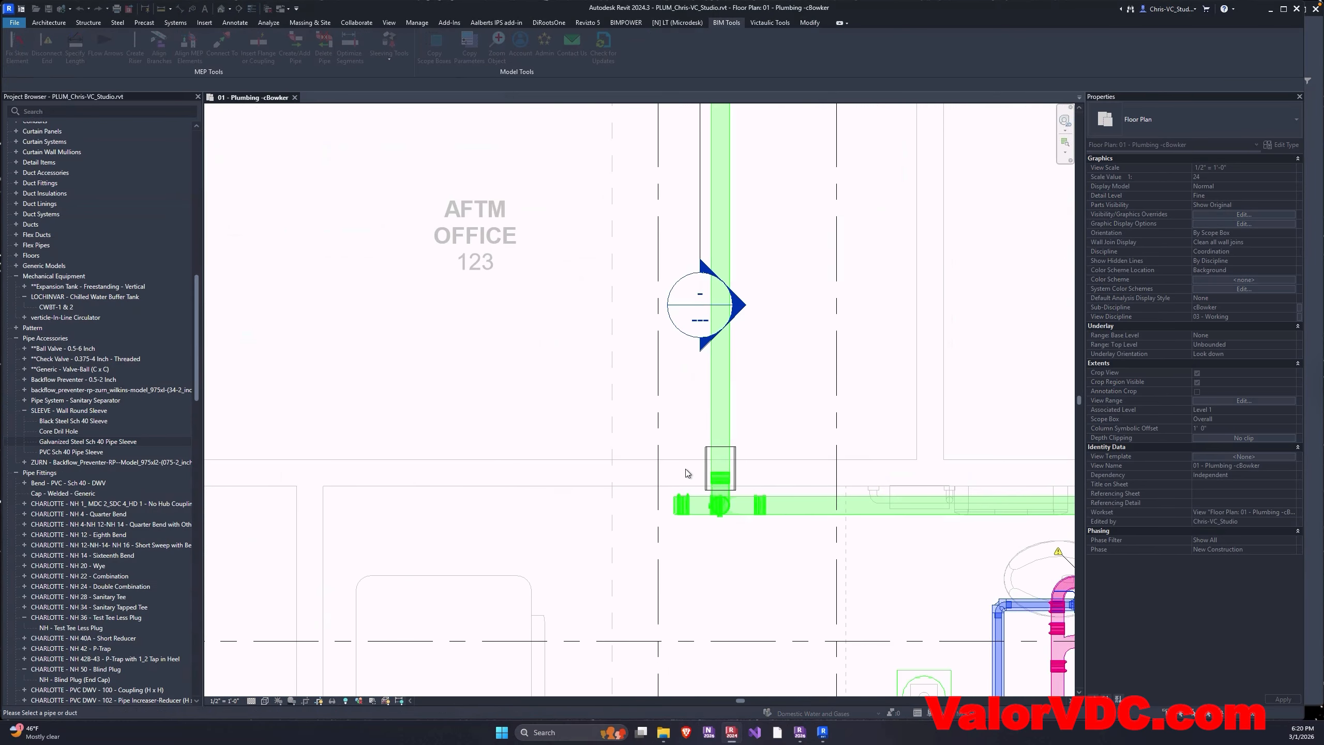
key(a)
key(l)
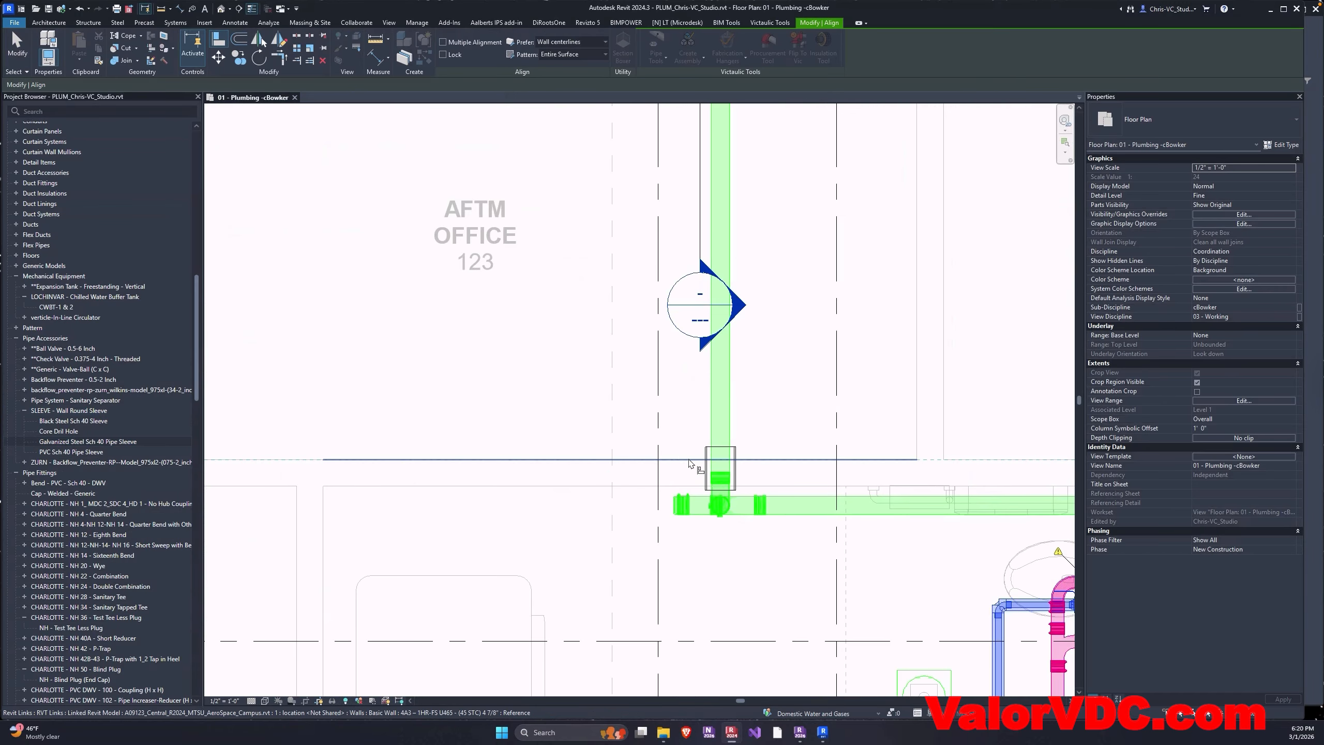
click(688, 463)
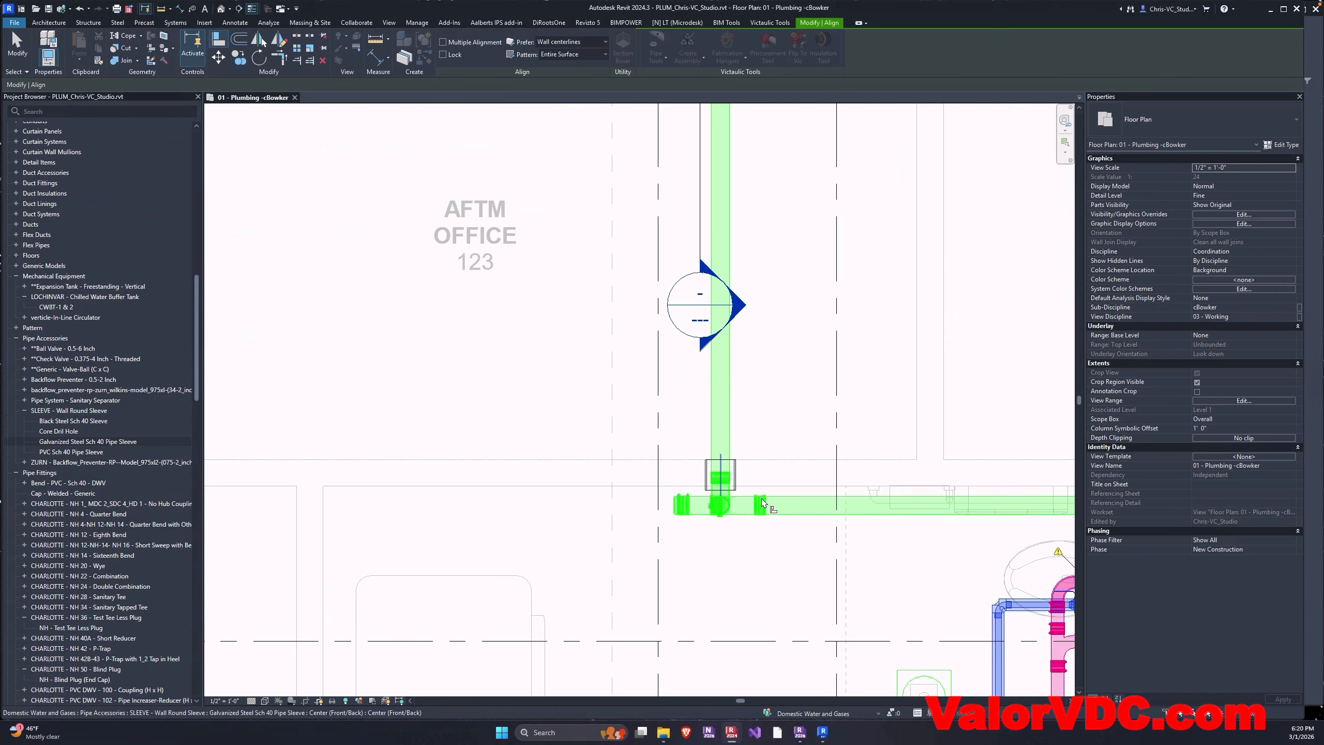
key(Escape)
Step: Adjust the sleeve's other end to the lower wall face, making the sleeve 4 7/8" long
scroll(722, 487, up, 3)
click(717, 484)
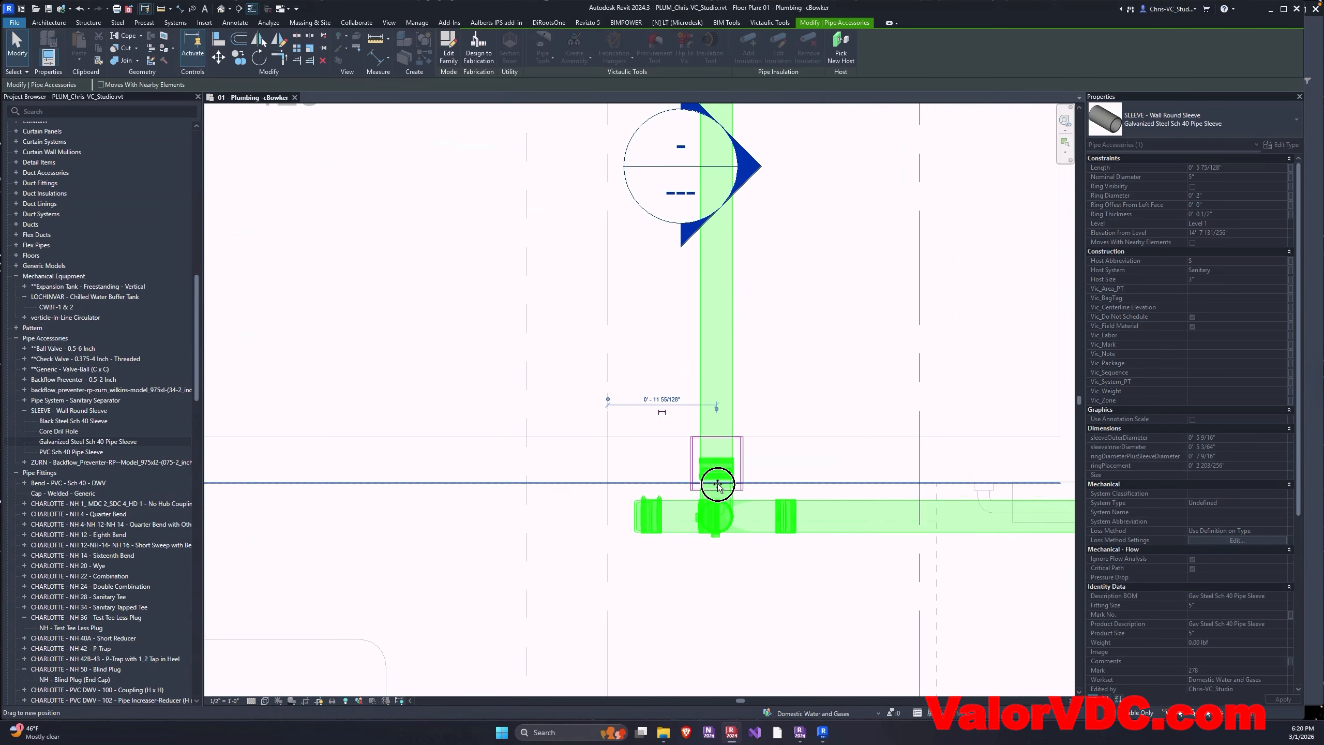
drag(718, 484, 717, 484)
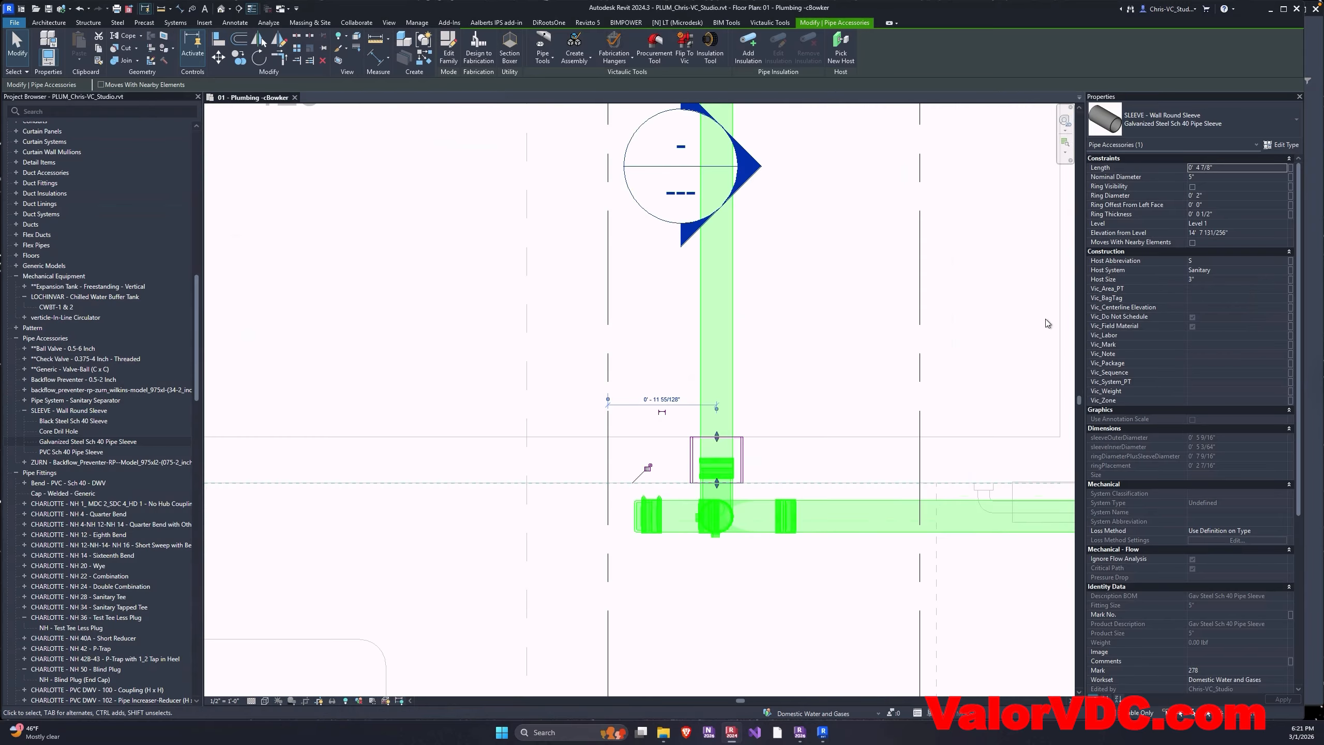
key(Escape)
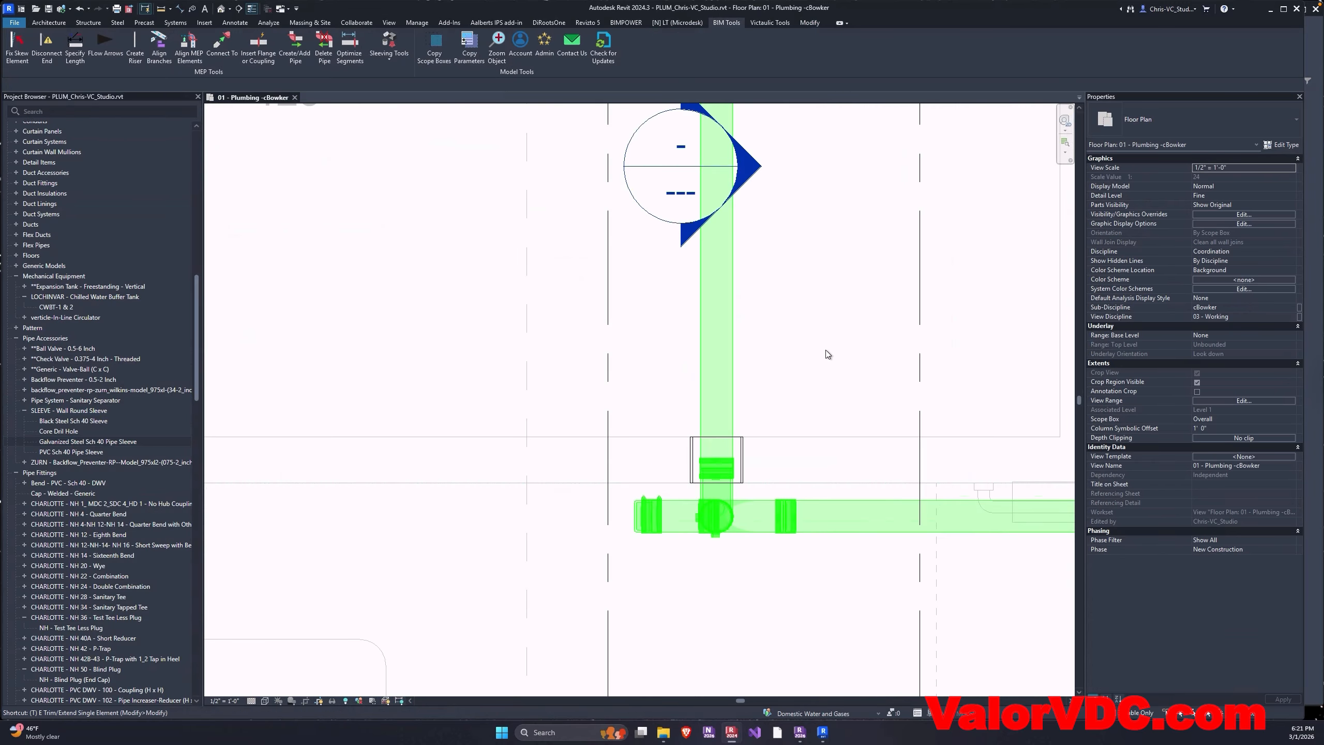
Step: Tag the wall sleeve with a leader, placing the tag up and to the right of it
key(t)
key(g)
click(727, 462)
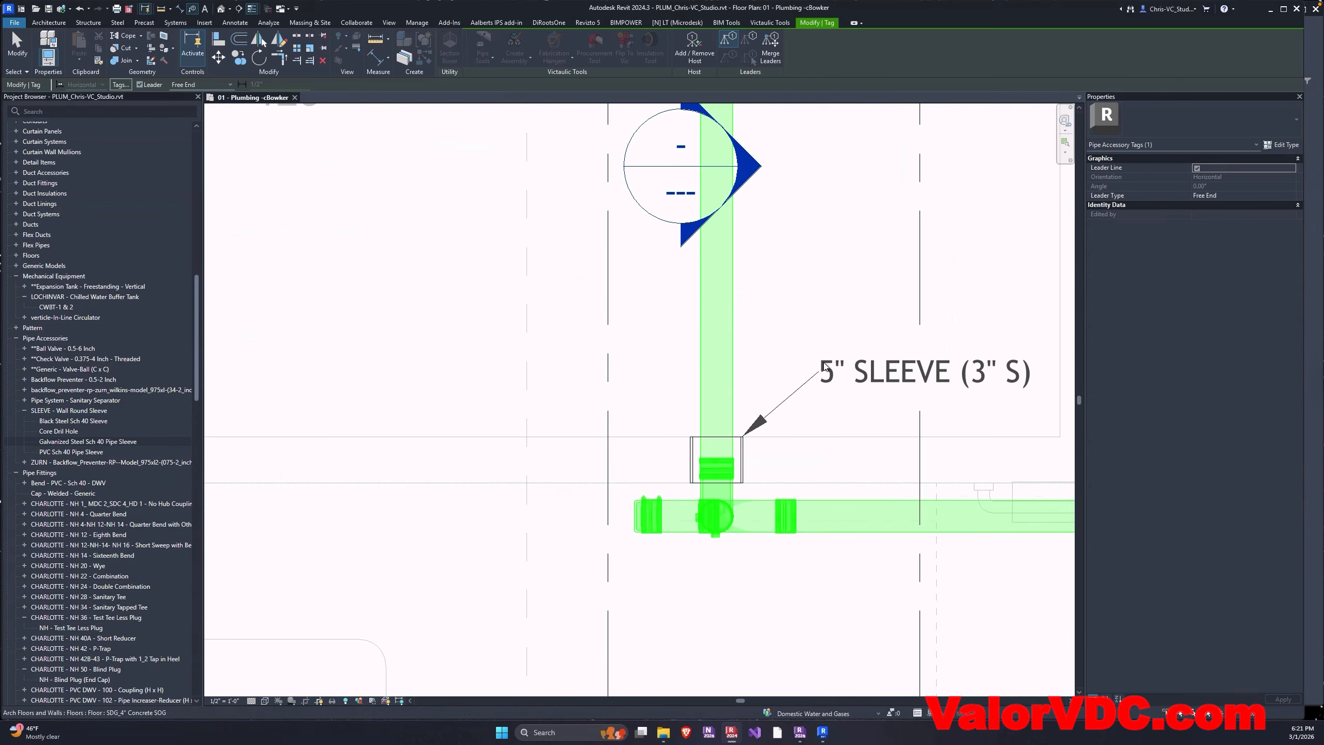
click(845, 357)
scroll(901, 370, down, 2)
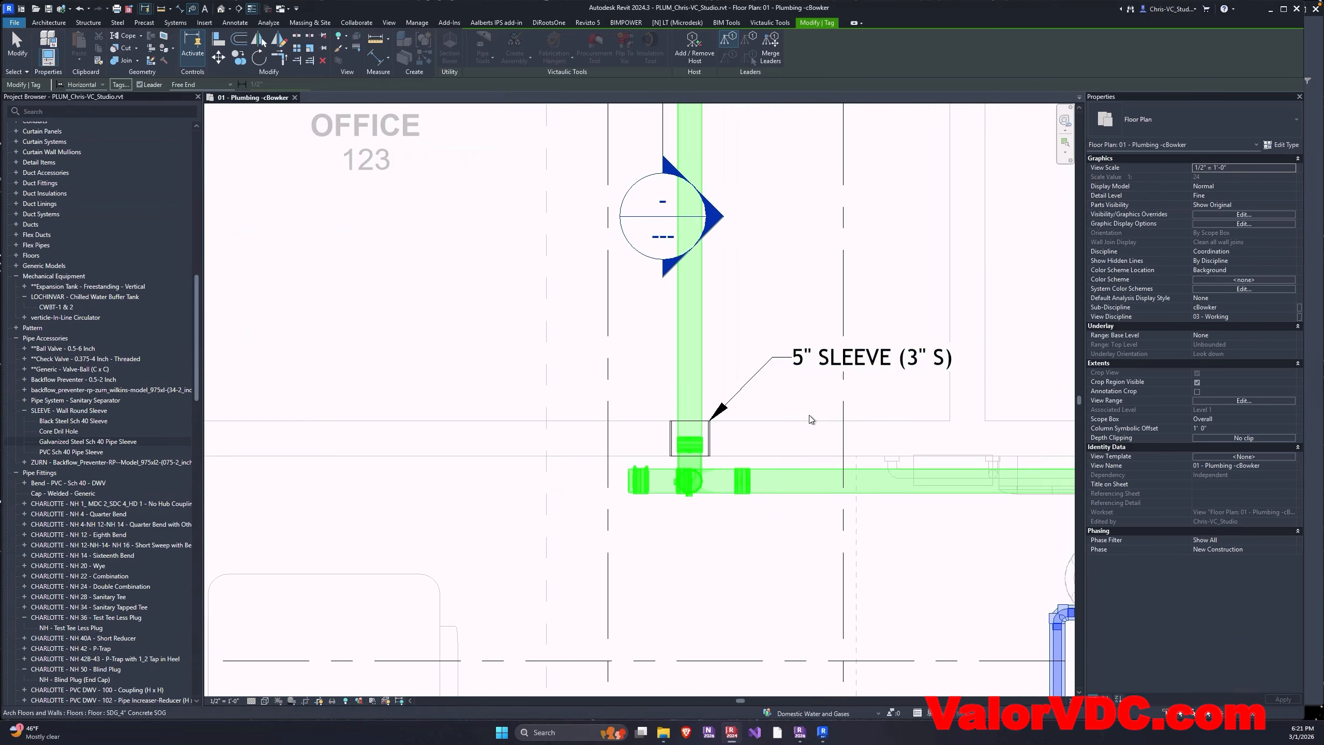
key(Escape)
Step: Change the sleeve tag's type to "Sleeve Size (Host Size & System) + Elevation" and reposition its text and leader elbow
click(784, 366)
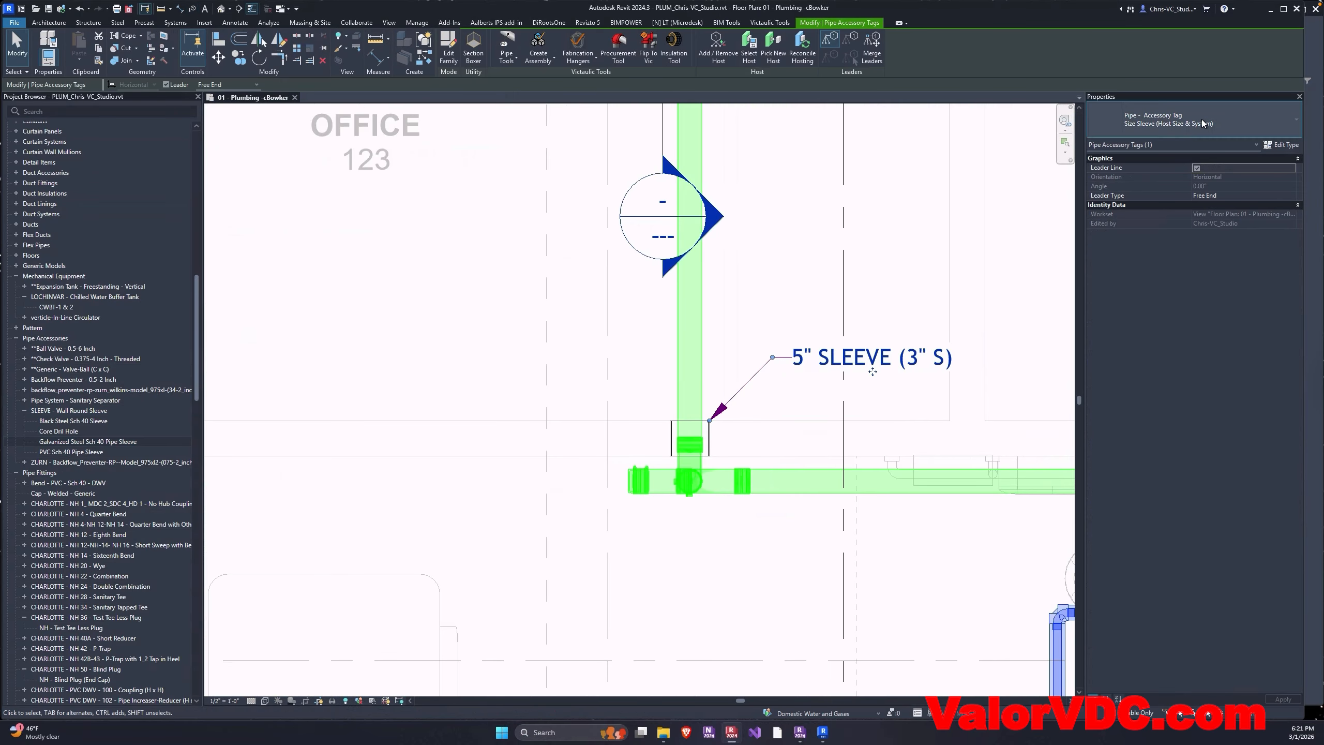
click(1201, 119)
click(1180, 197)
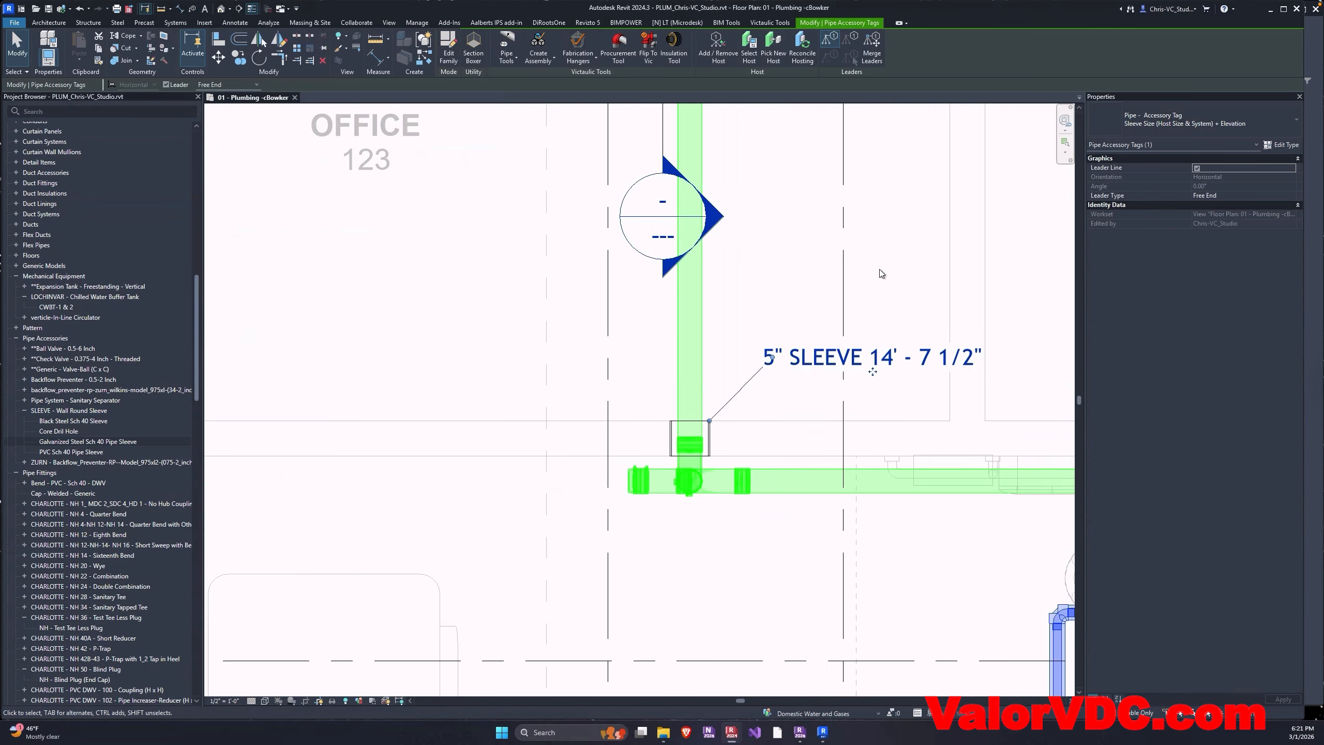
drag(873, 373, 919, 368)
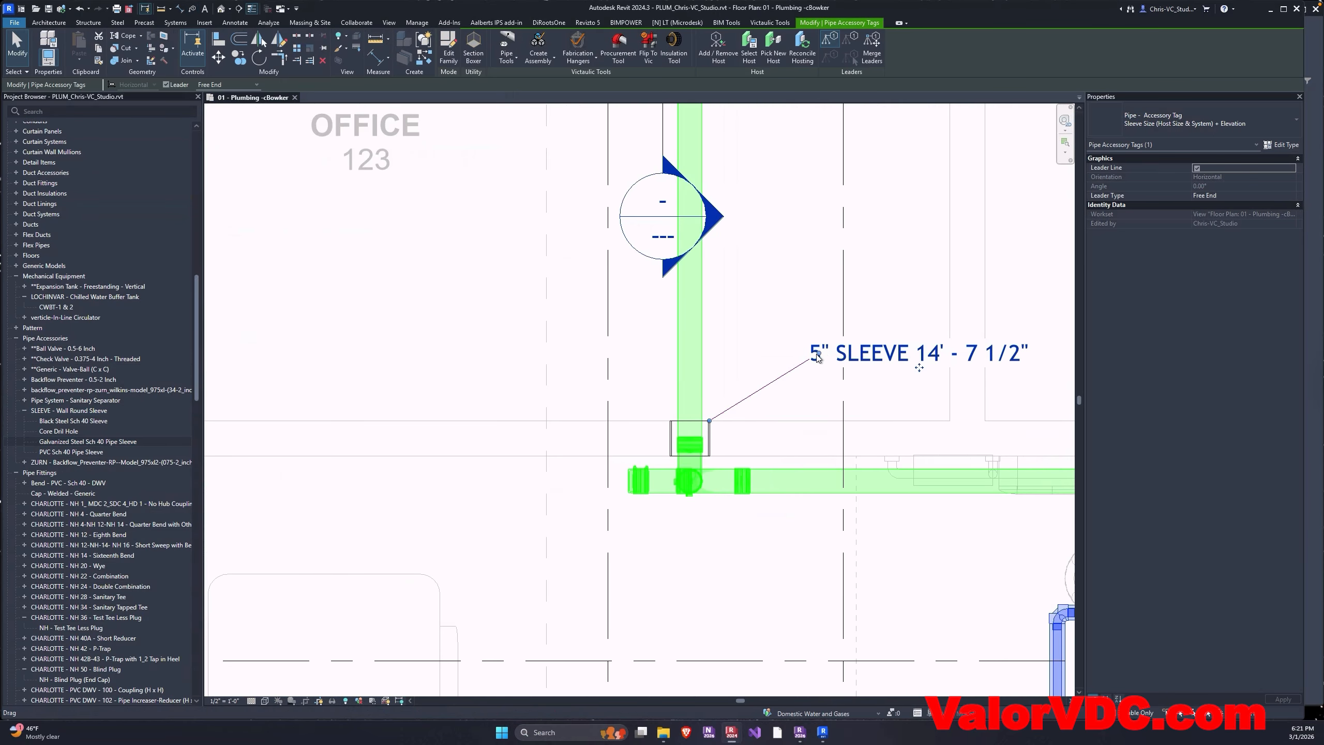
drag(810, 359, 794, 352)
scroll(796, 395, down, 3)
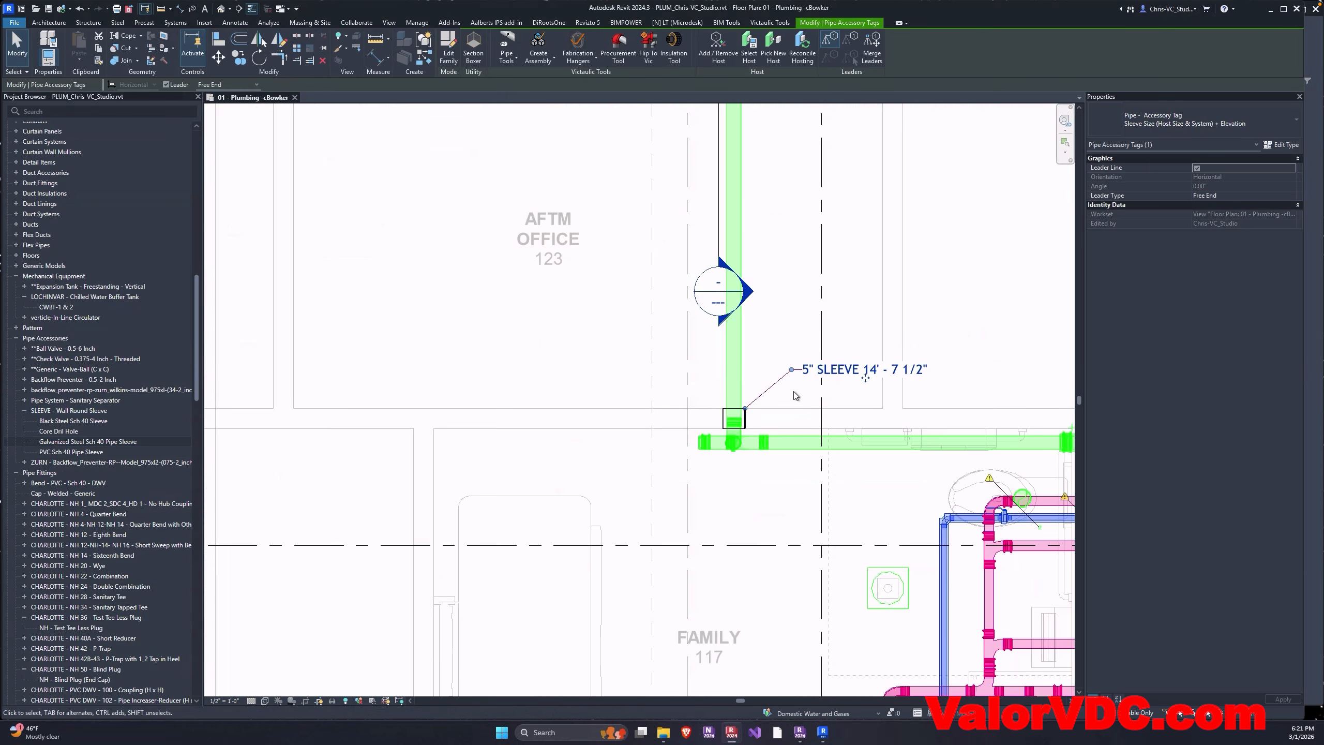
click(798, 395)
Step: Start wall sleeve placement with Galvanized Steel Sch 40 Pipe Sleeve, placing by wall selection with walls picked in the linked model
scroll(804, 401, down, 3)
scroll(761, 391, down, 3)
middle_drag(649, 360, 746, 386)
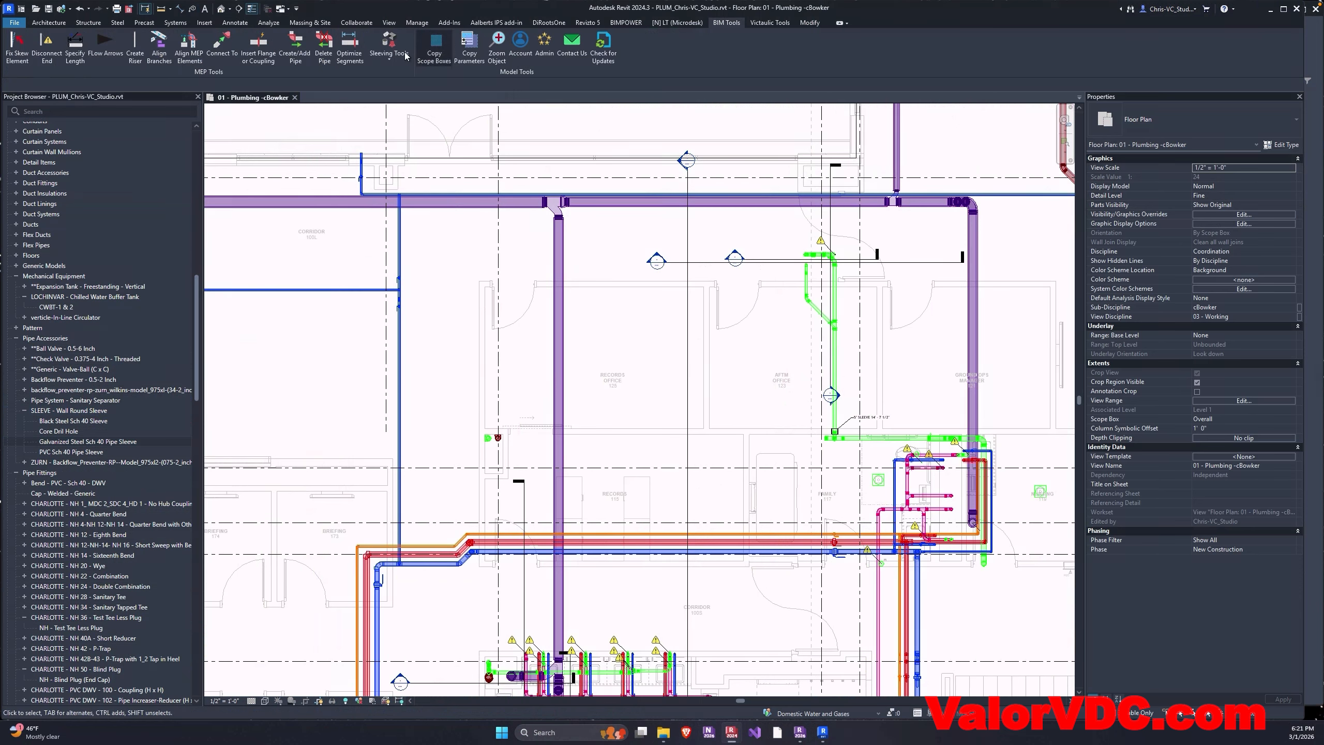
click(389, 55)
click(408, 104)
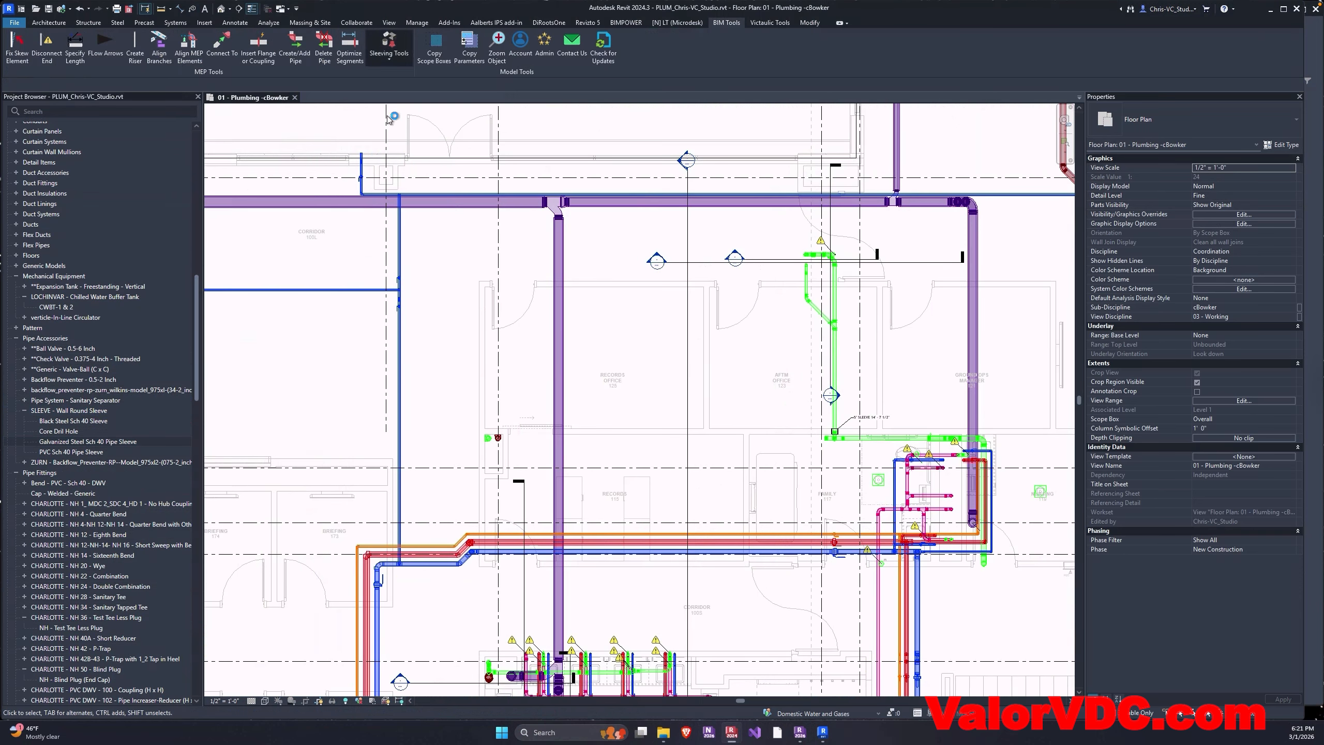
click(603, 353)
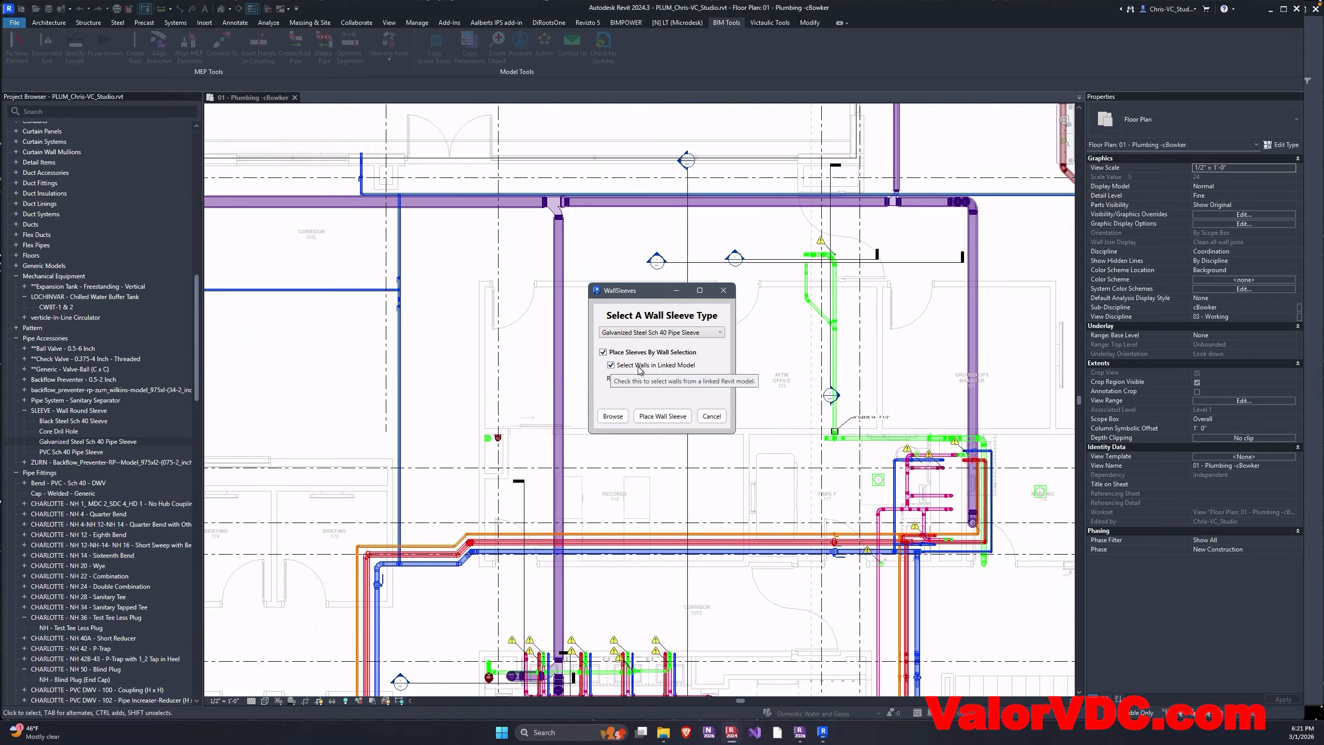
click(662, 416)
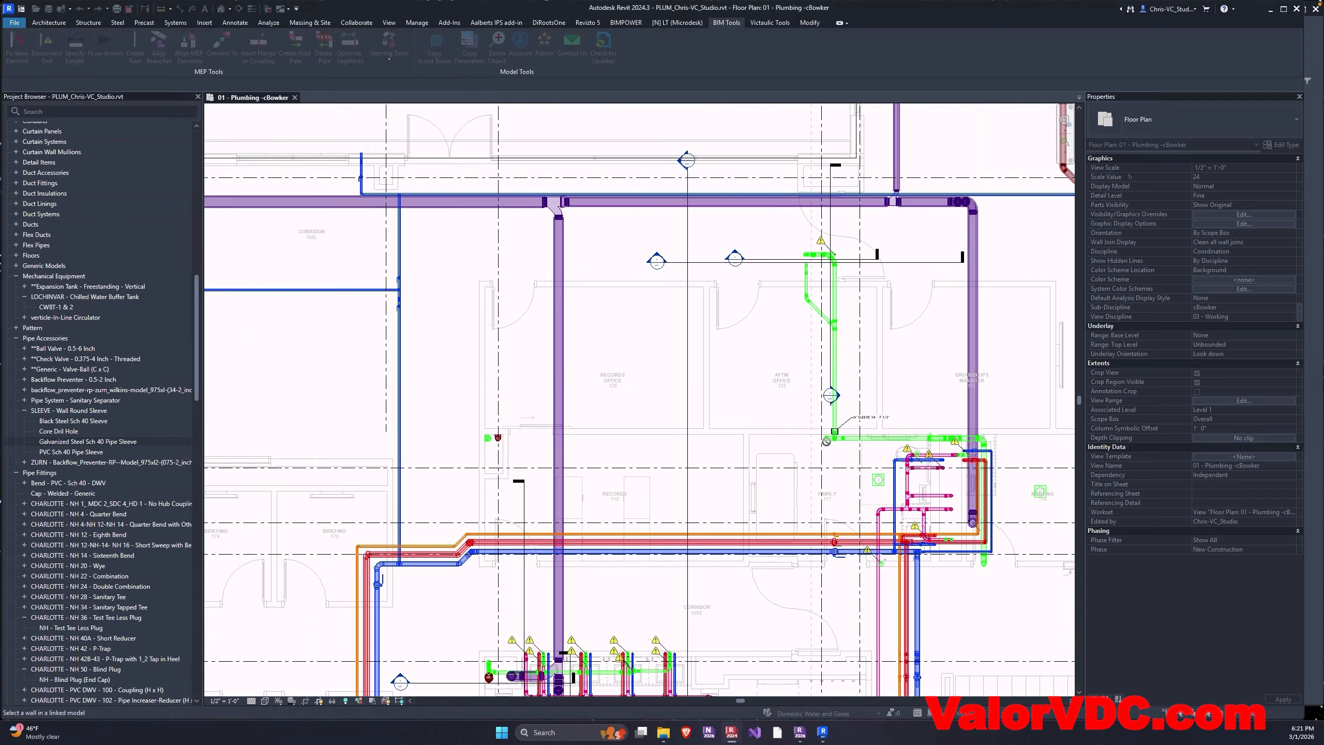
Step: Place sleeves on the linked wall above Records Office 125 and AFTM Office 123, and on the wall crossed by the parallel mains below
scroll(564, 314, up, 2)
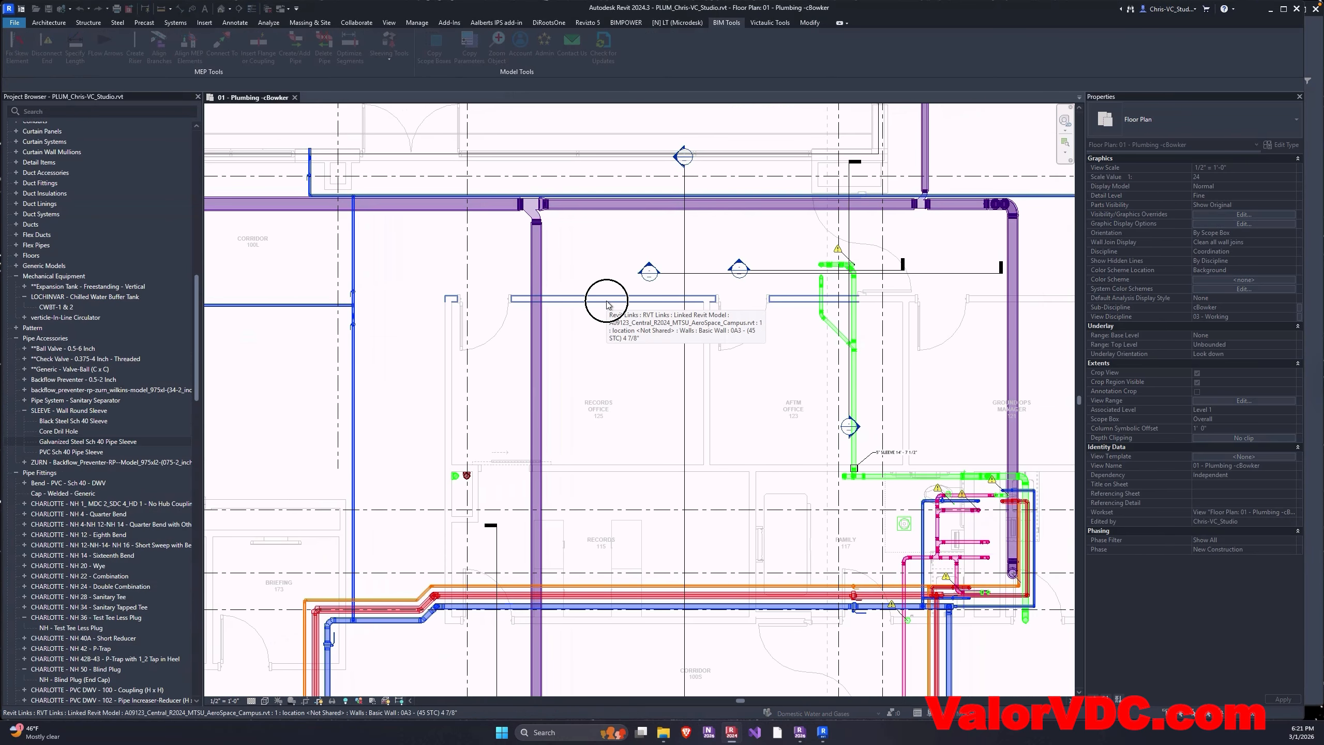
click(607, 305)
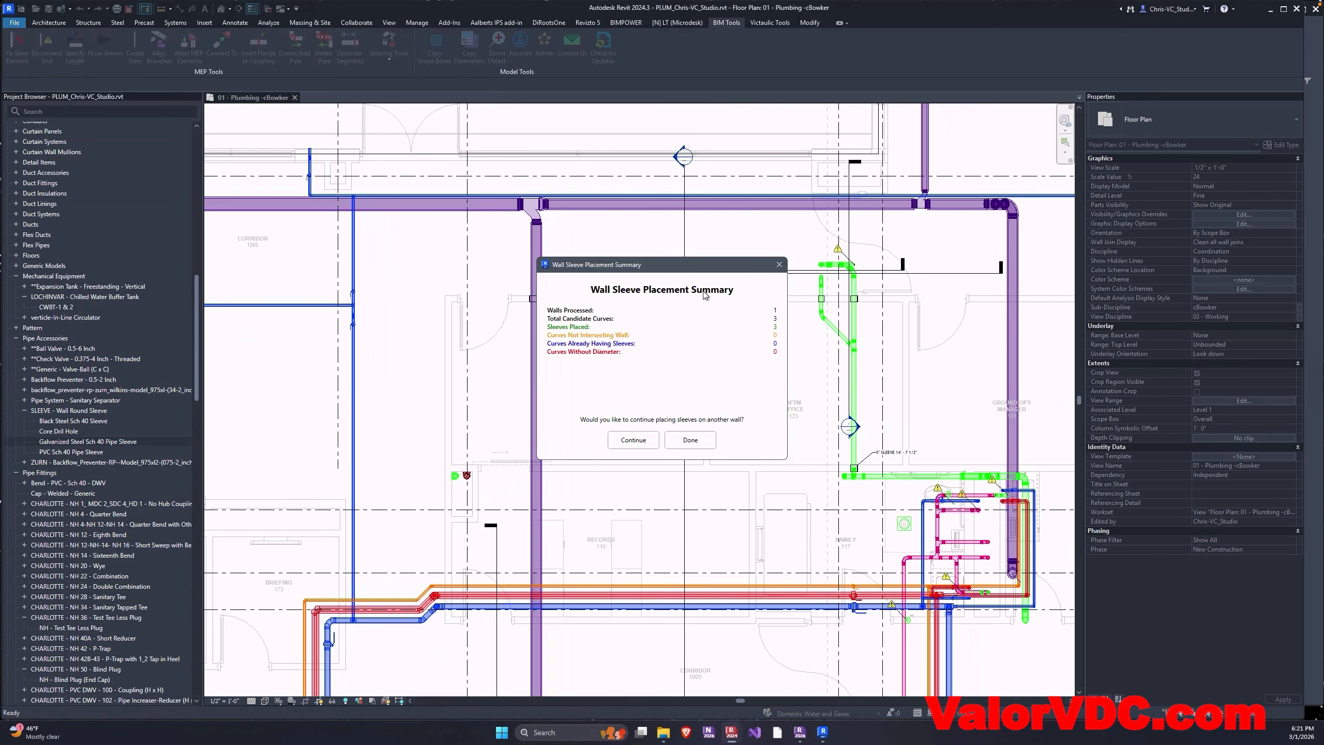
click(633, 439)
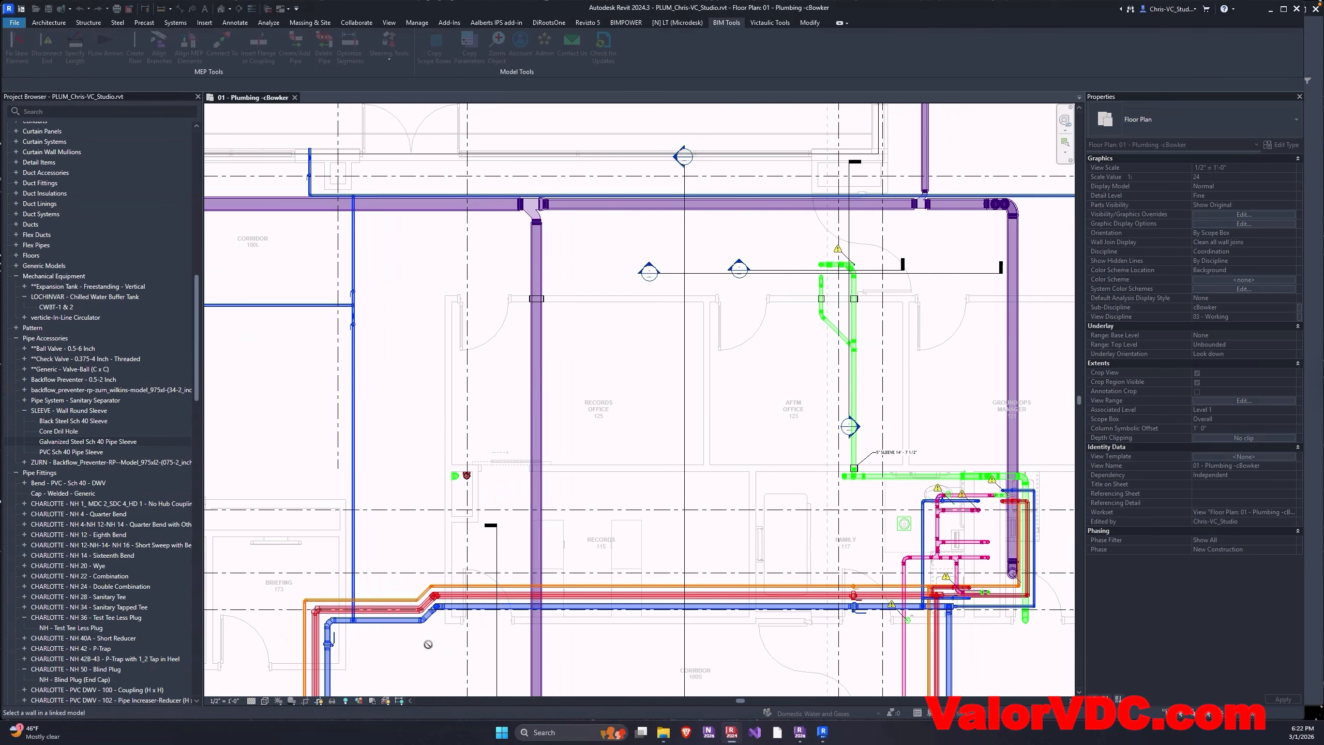
click(446, 585)
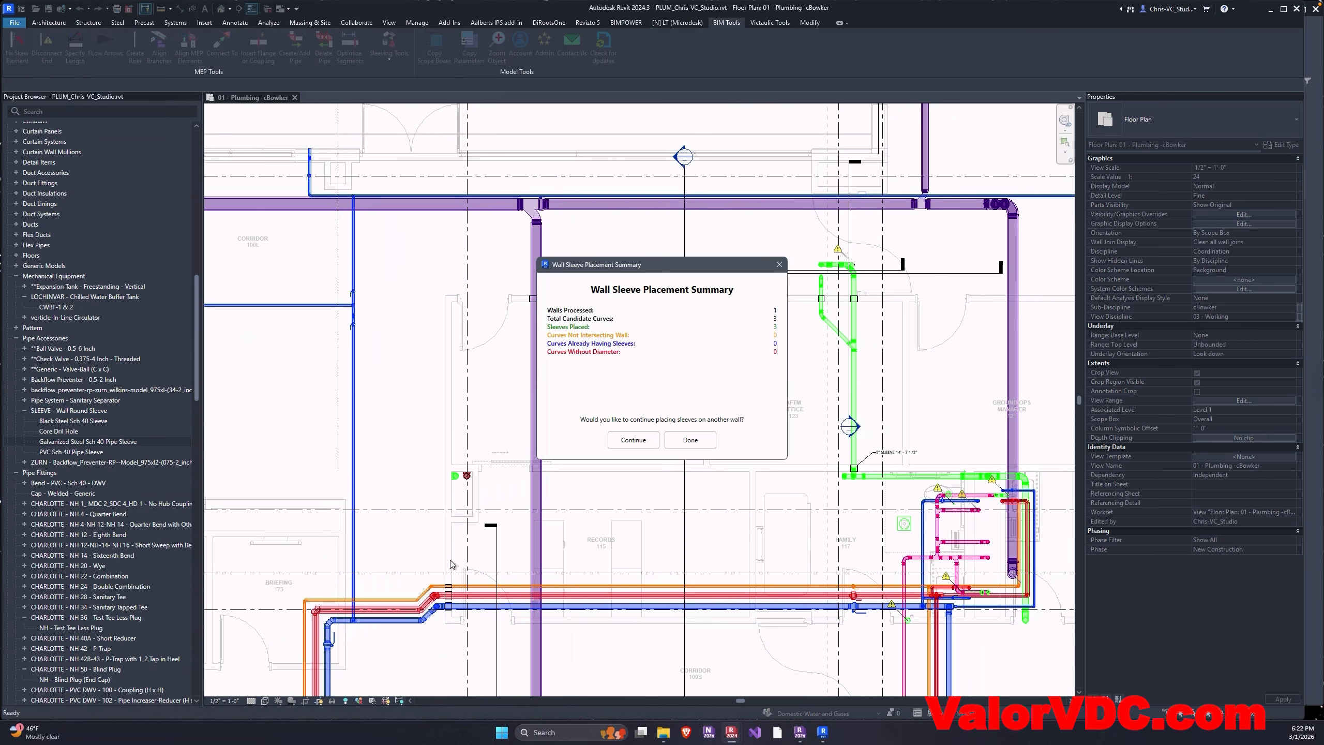
click(624, 442)
Step: Place sleeves where the large purple pipe crosses the upper and lower walls of the manager's office, and end sleeve placement
middle_drag(1029, 502, 808, 518)
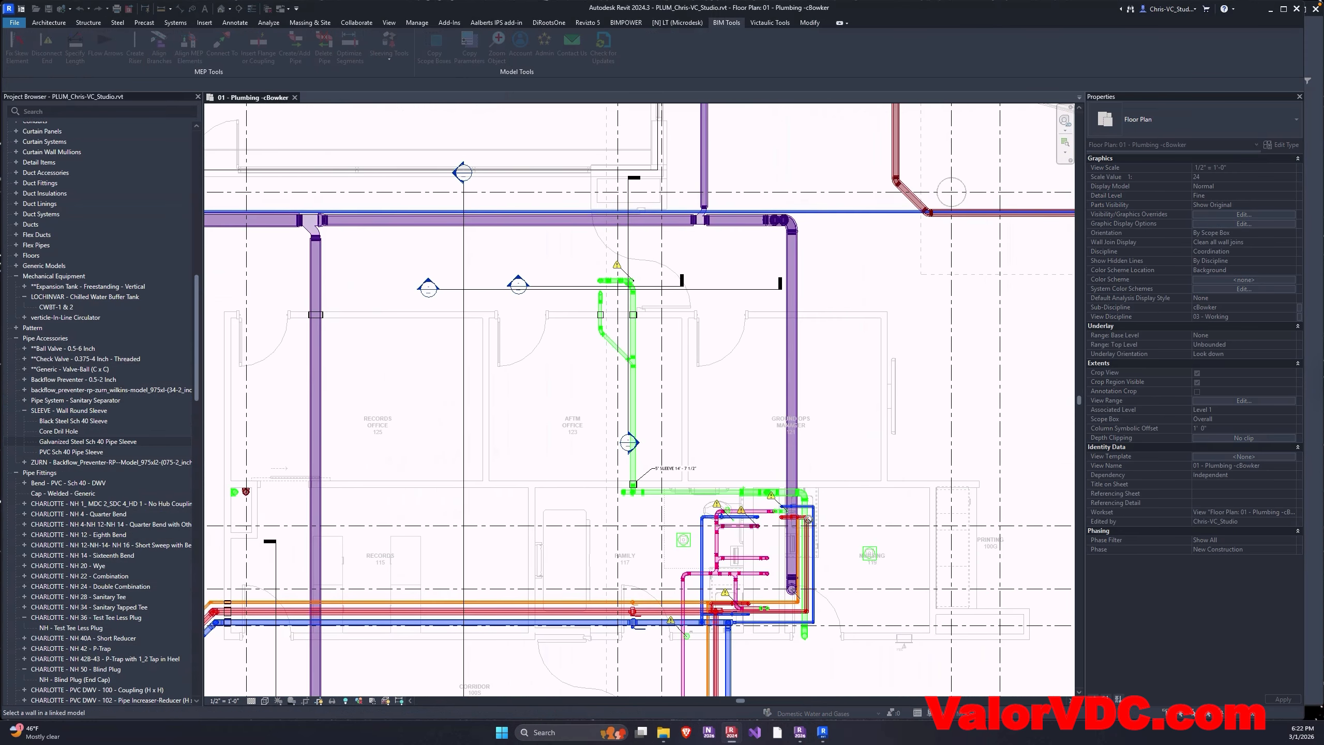
click(831, 315)
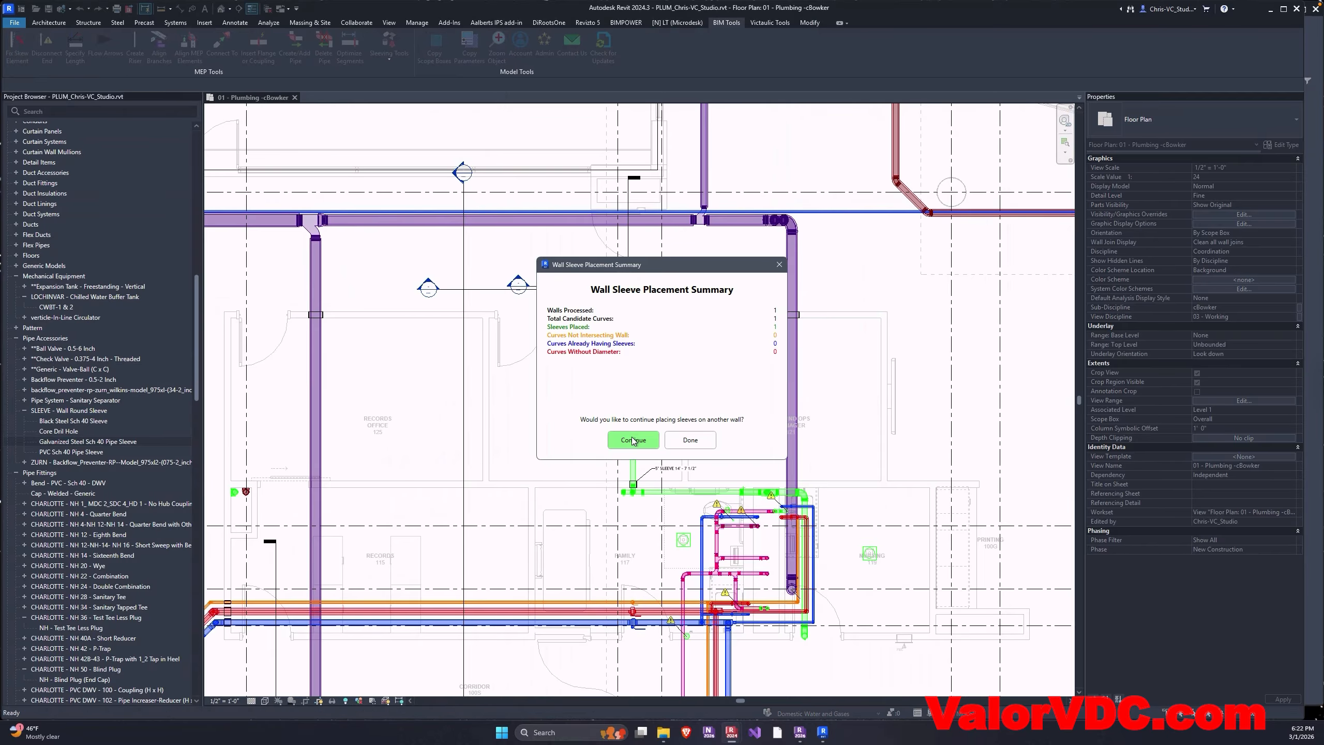
click(633, 440)
click(827, 481)
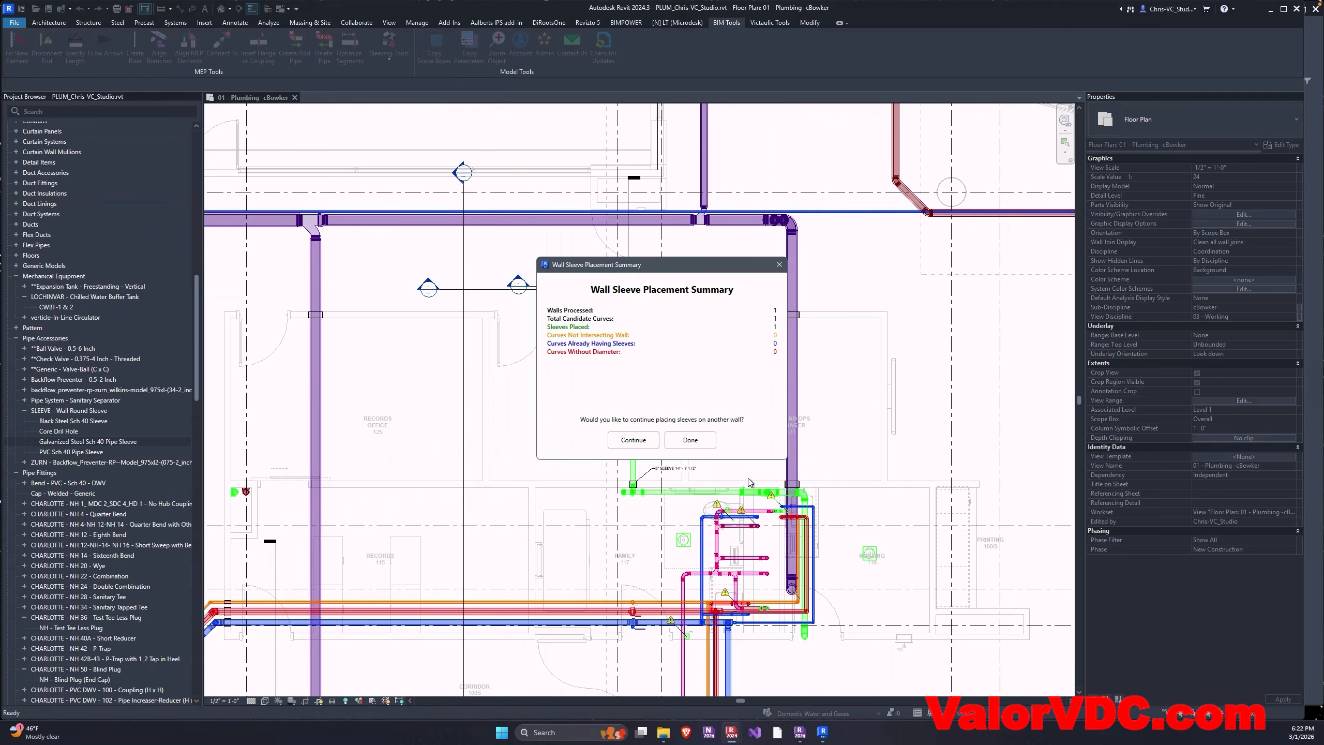
click(633, 442)
scroll(615, 474, down, 2)
key(Escape)
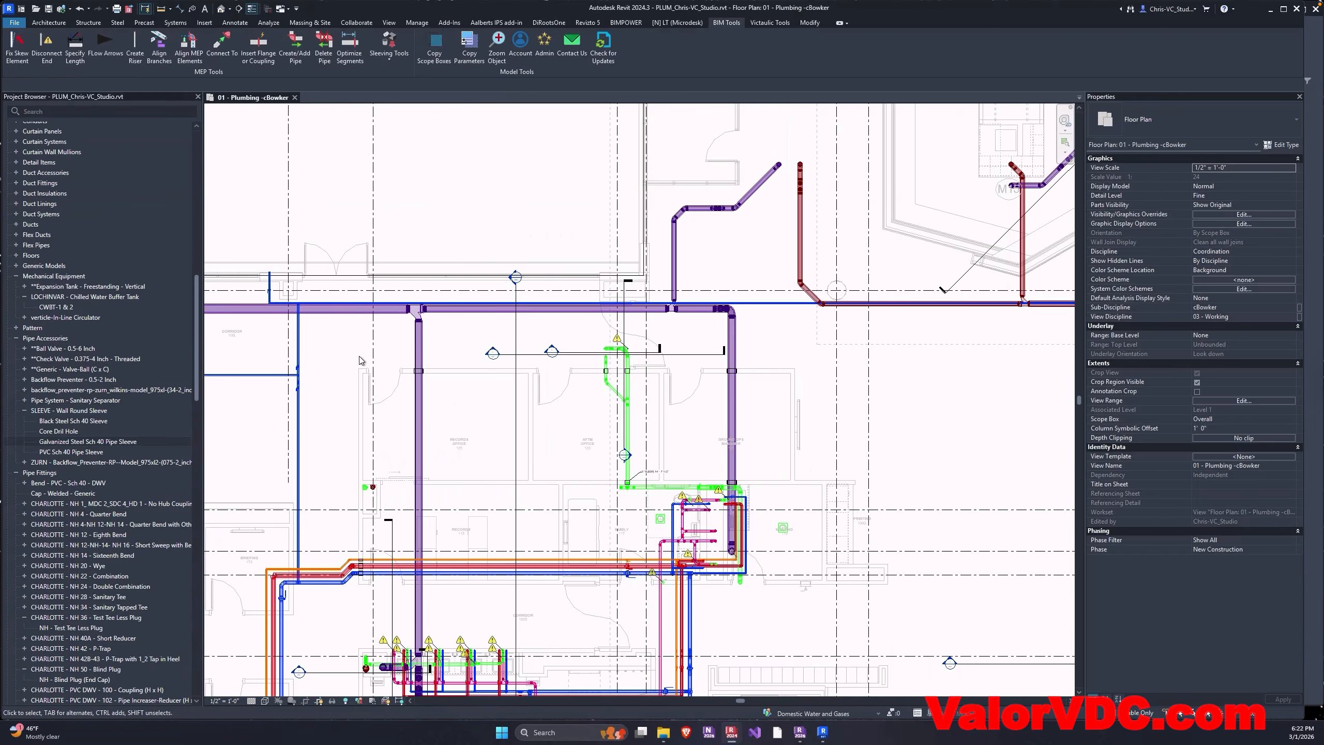
Step: Open a 3D section-box view around the piping in the sleeved office area
drag(325, 353, 795, 617)
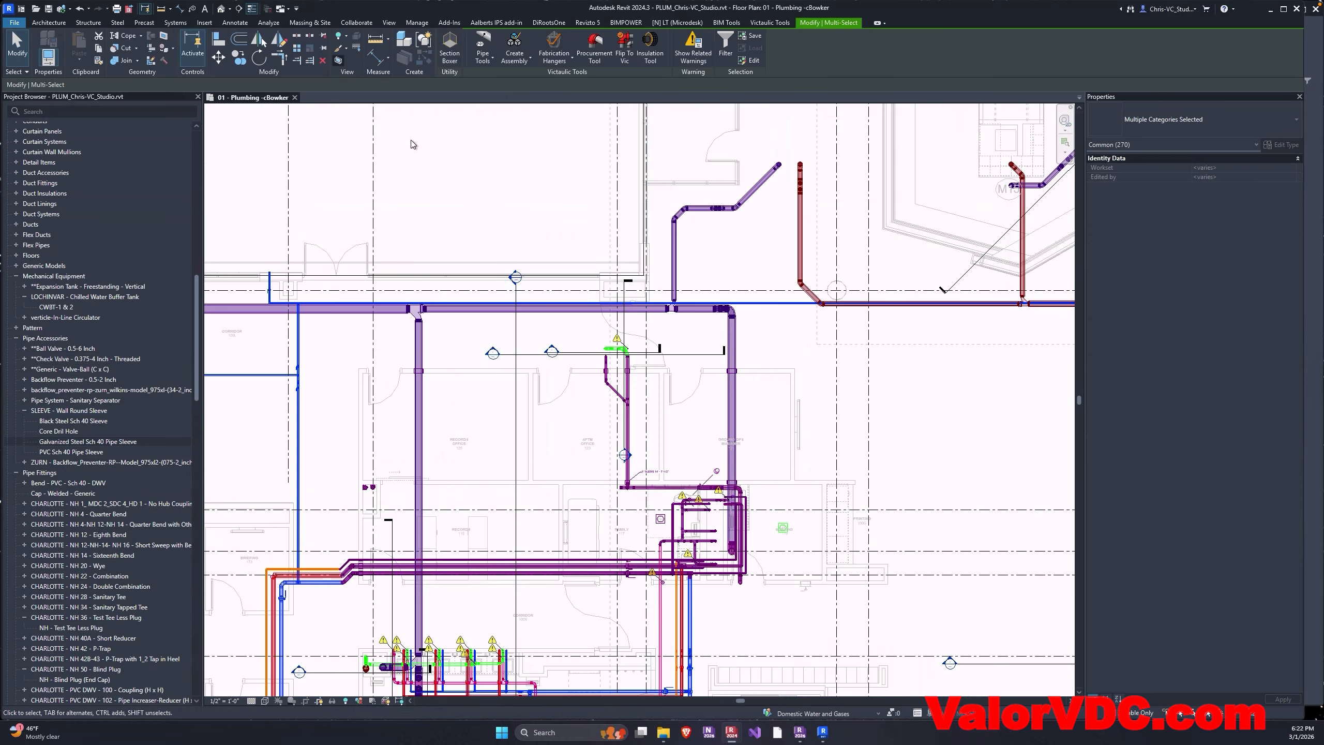
scroll(413, 591, up, 8)
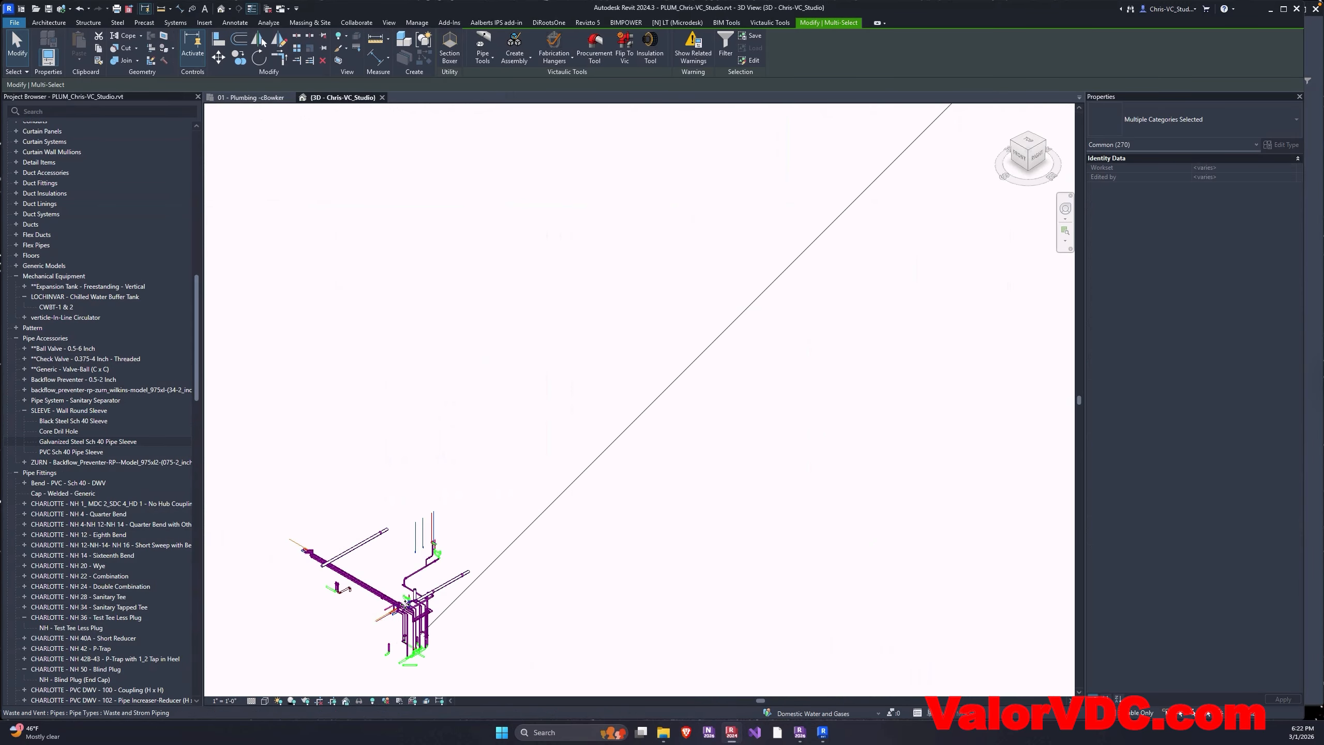
key(Escape)
Step: Examine the placed sleeves on the mains, the large drain pipes and the green sanitary piping in 3D
scroll(329, 384, up, 5)
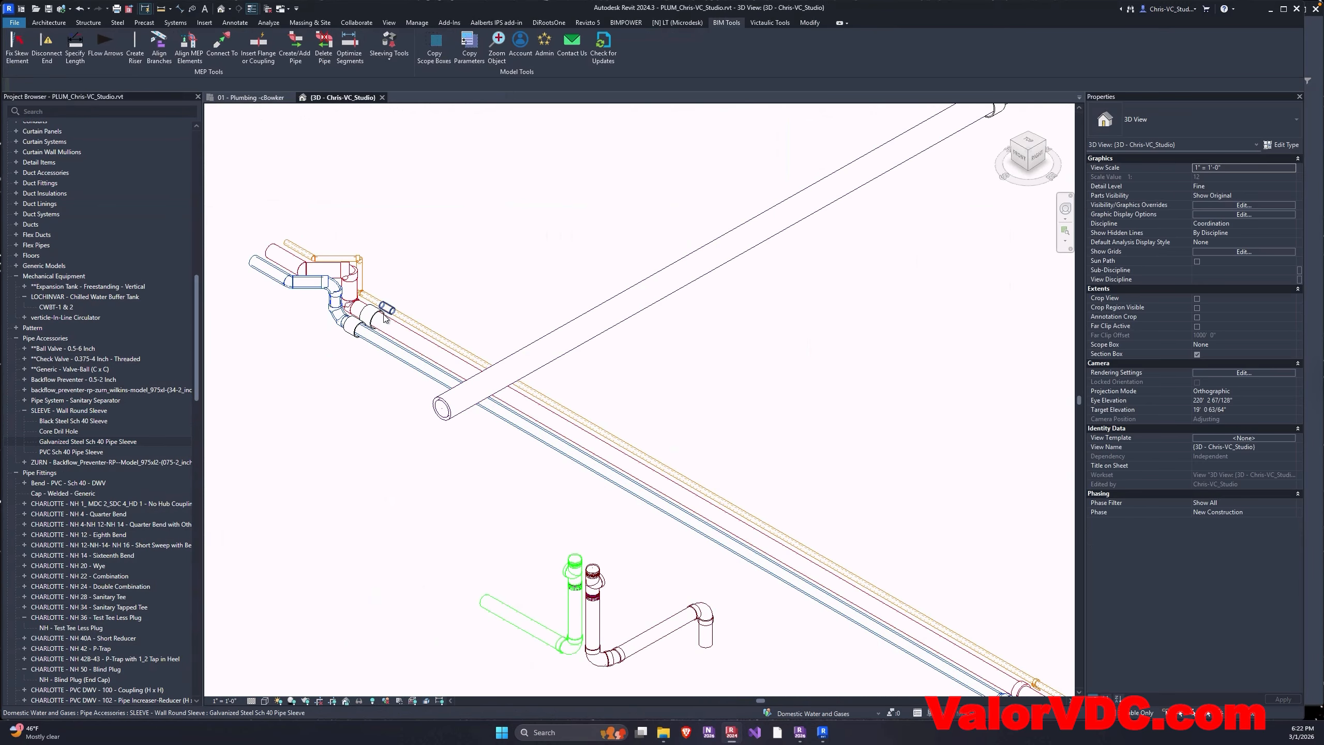
scroll(370, 490, down, 2)
middle_drag(407, 555, 206, 662)
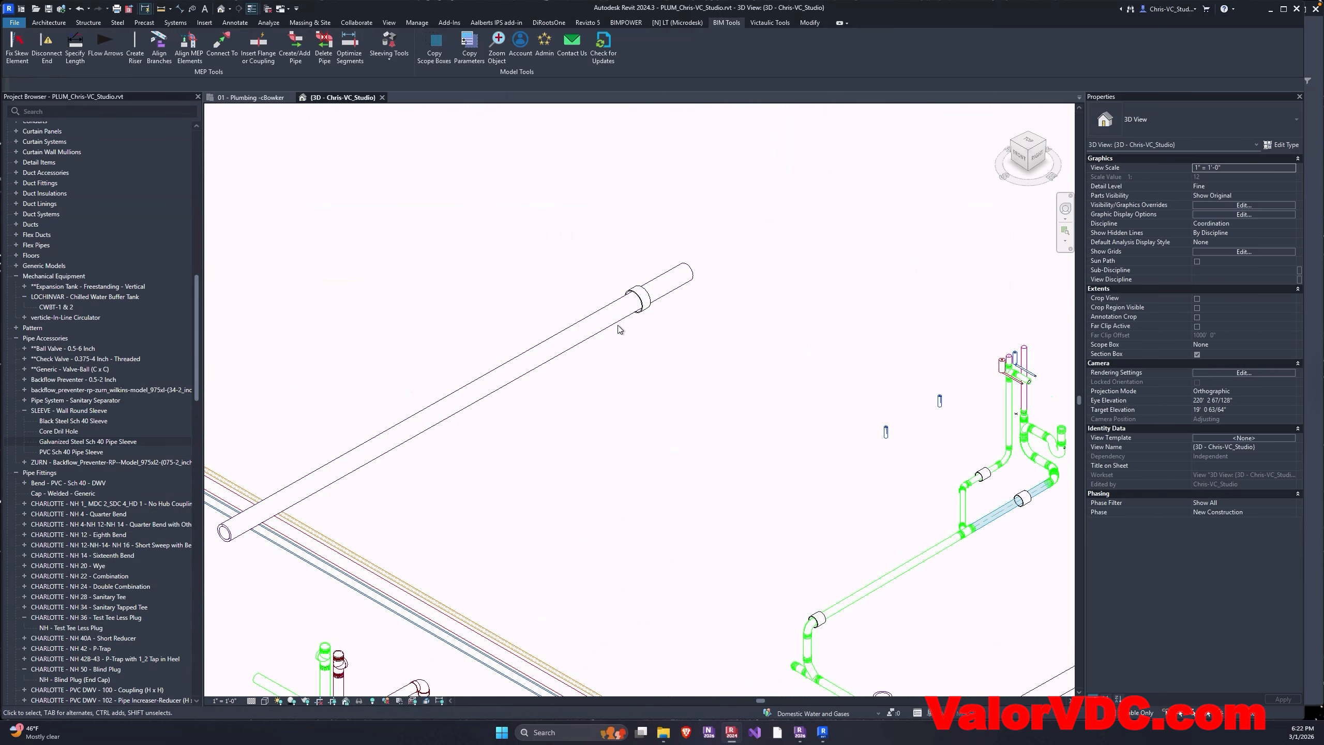
scroll(620, 328, down, 4)
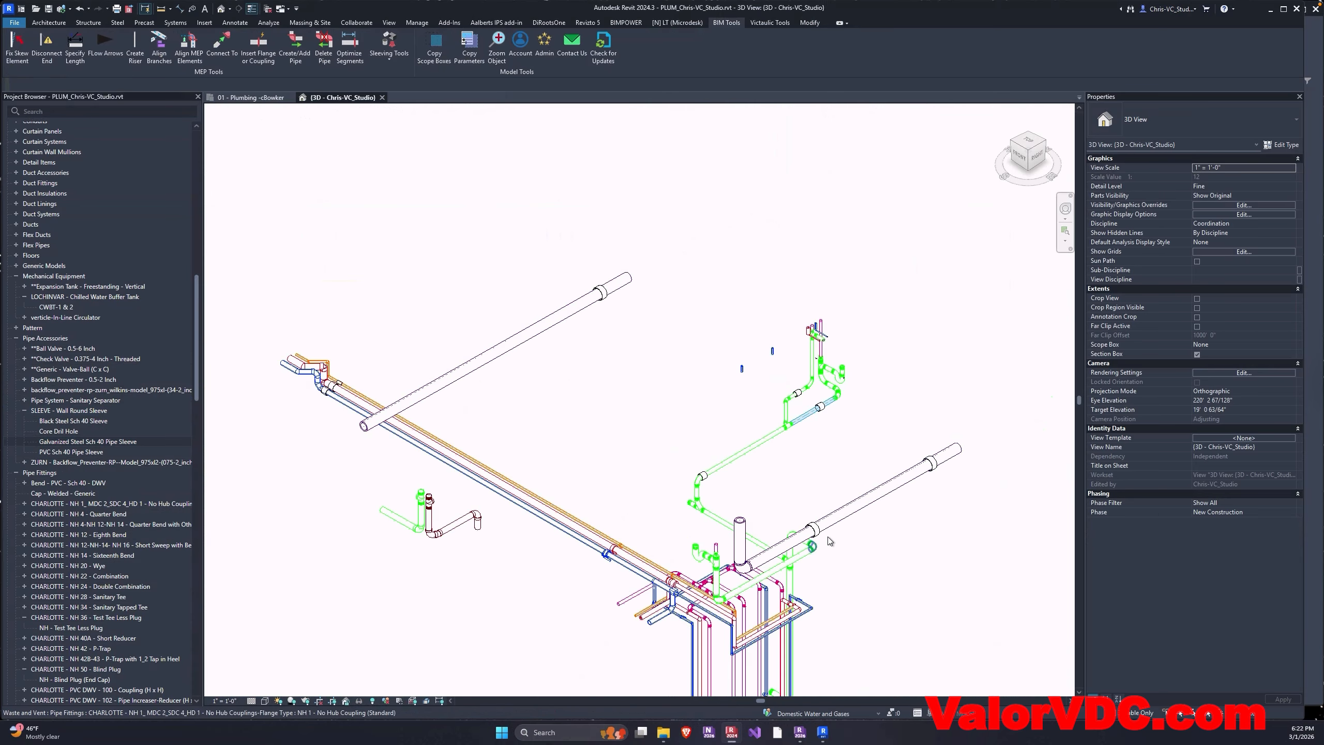
scroll(821, 538, up, 7)
scroll(813, 540, down, 4)
middle_drag(763, 551, 623, 553)
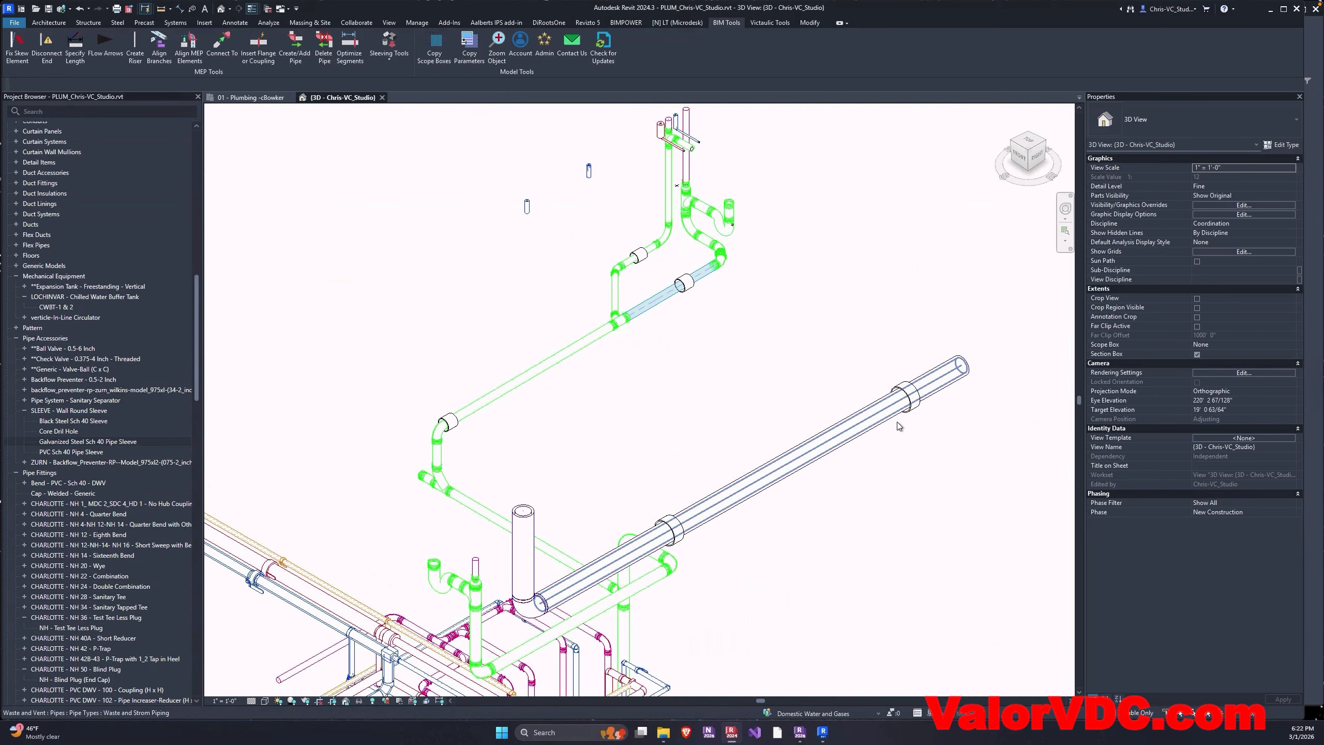
scroll(894, 430, down, 3)
middle_drag(759, 432, 799, 530)
Step: In the plumbing floor plan, move the 10" sleeve off the overflow roof drain pipe along the wall, about 14' 3" from the grid line
click(251, 98)
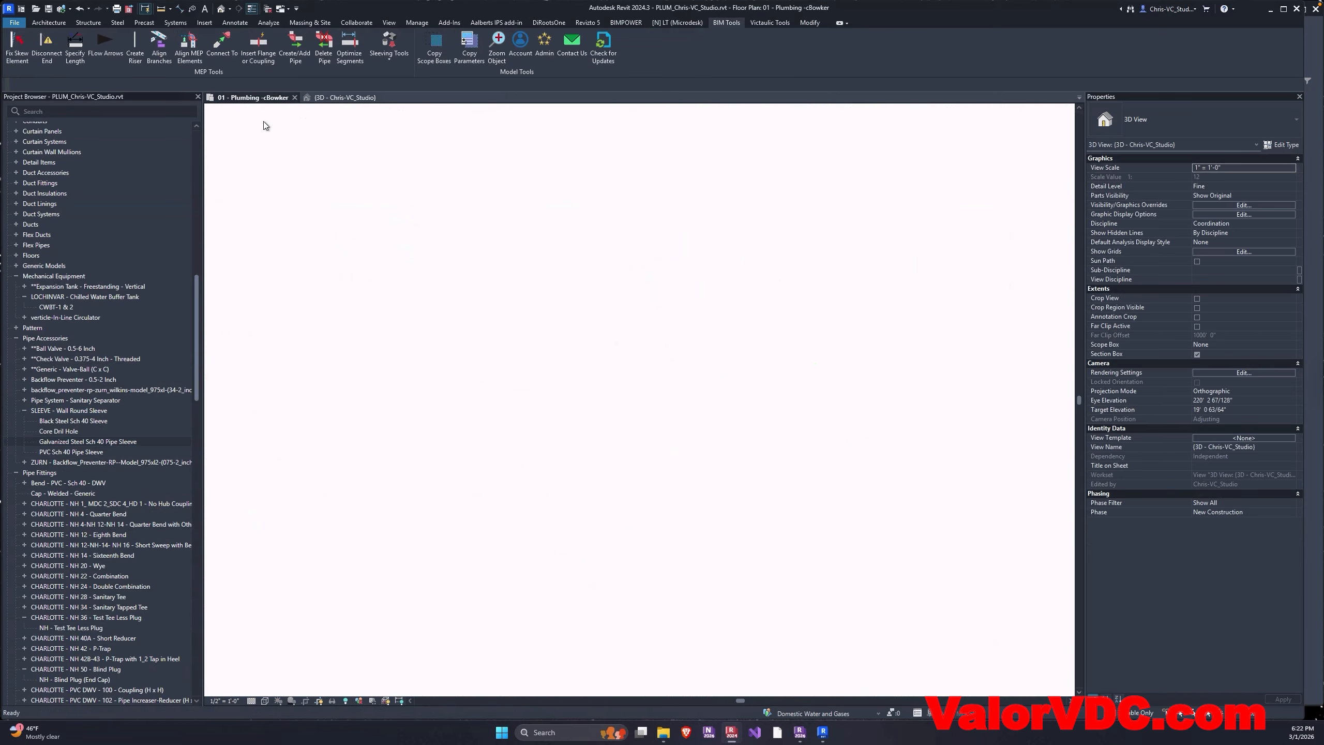
click(416, 366)
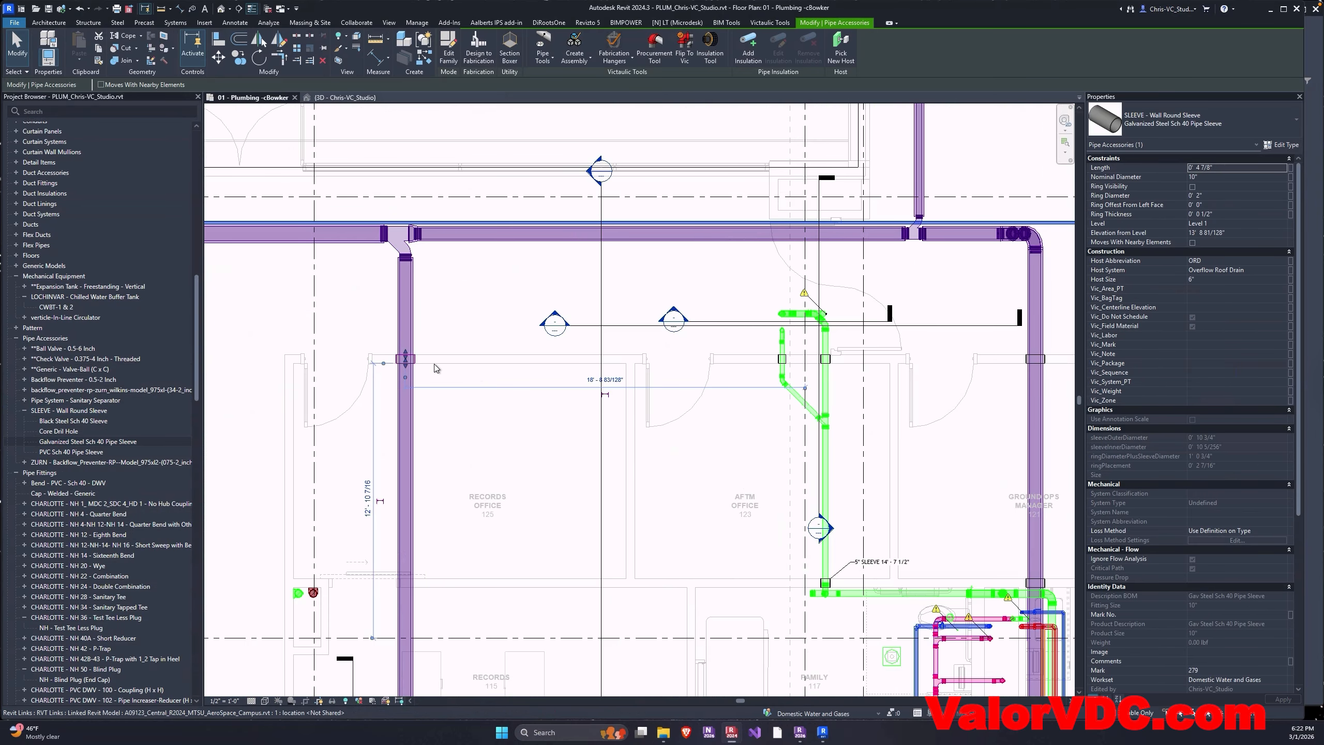
drag(417, 363, 498, 364)
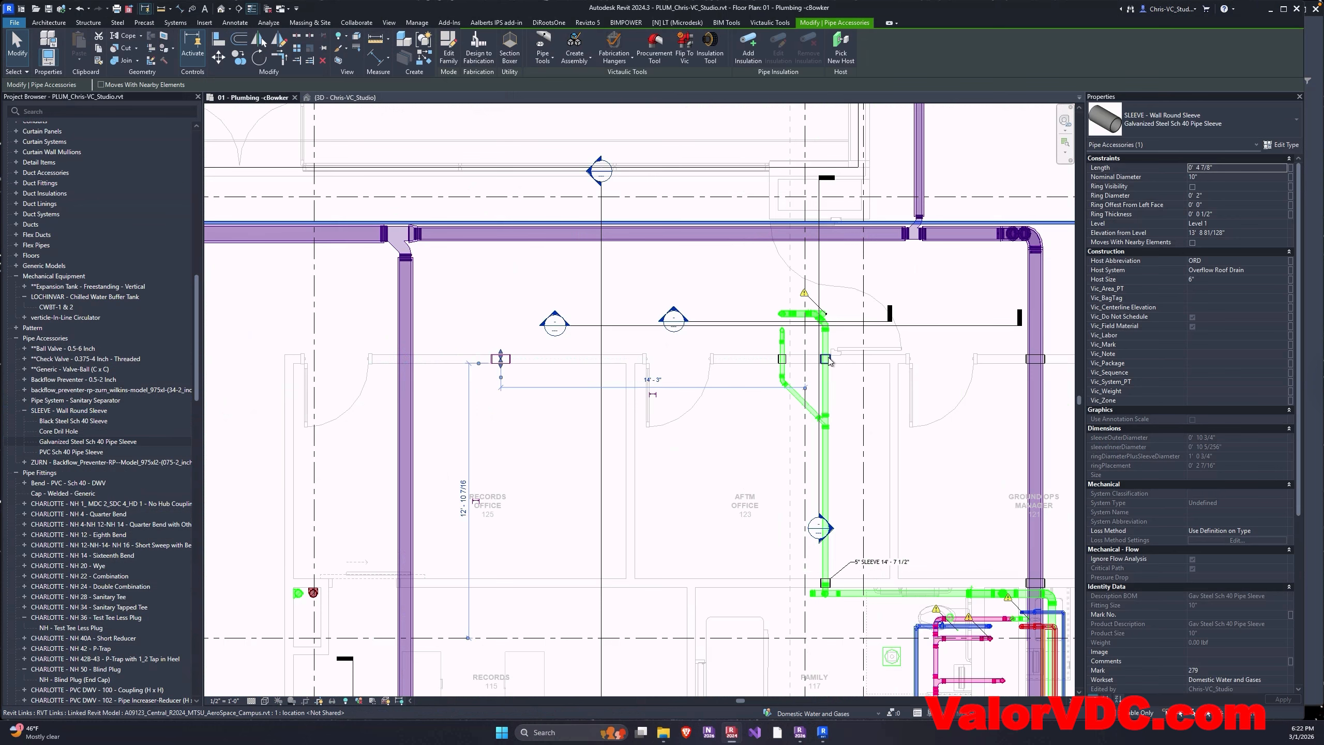
Step: Move the 4" and 5" sanitary sleeves along the AFTM office wall off their green pipes, the 4" one about 2' 2" from the grid line
click(823, 360)
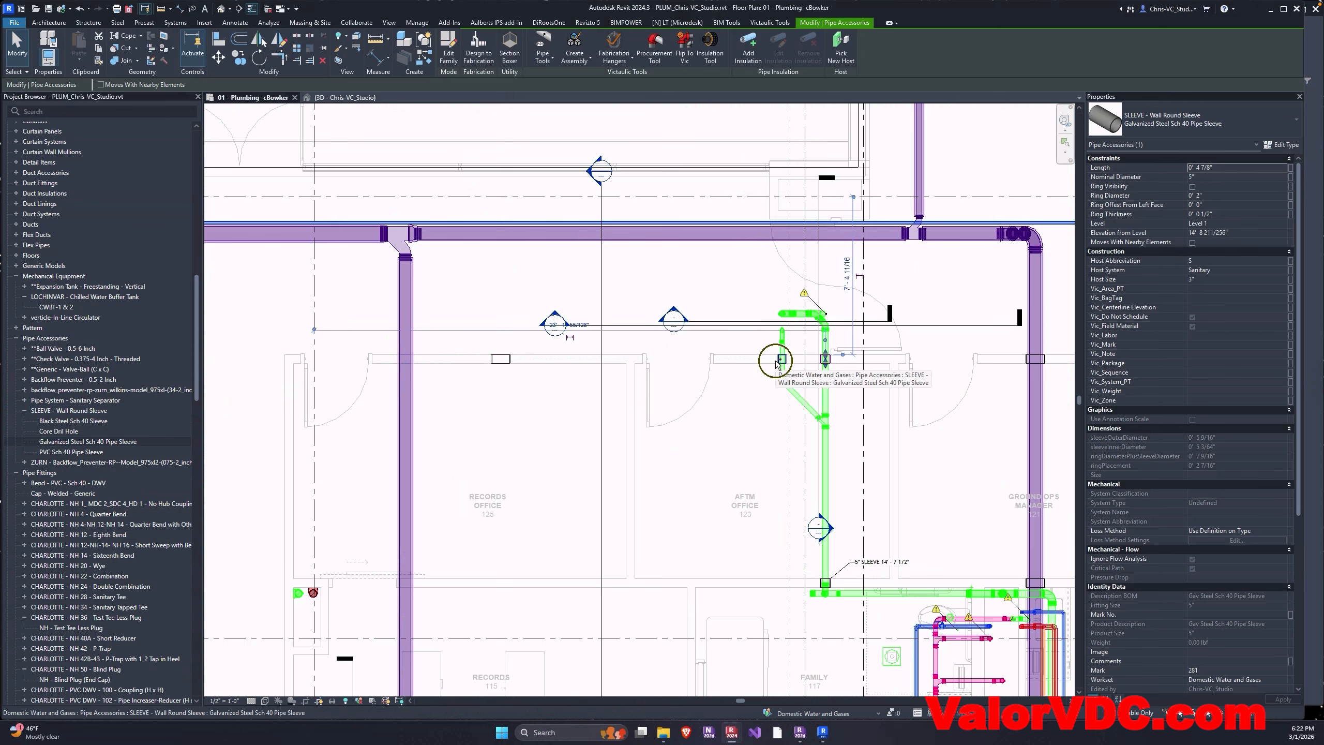
ctrl+click(782, 359)
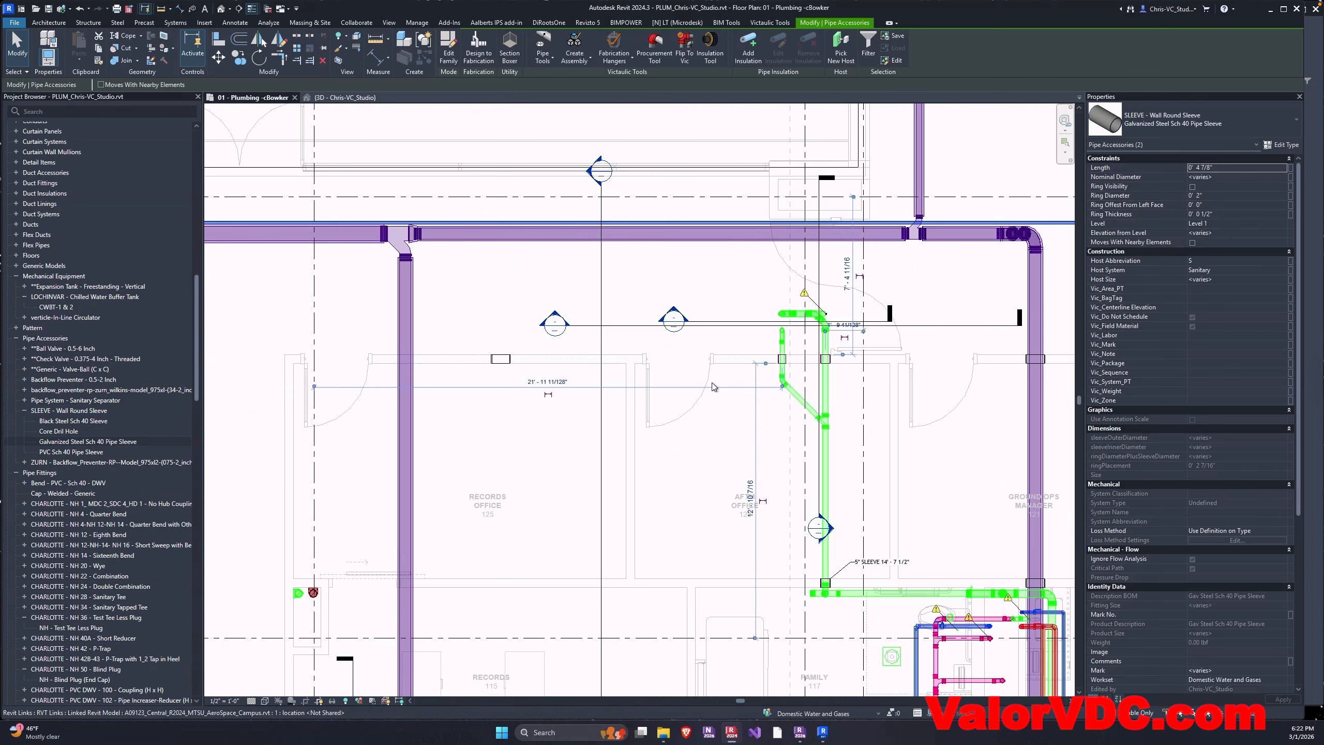
click(218, 57)
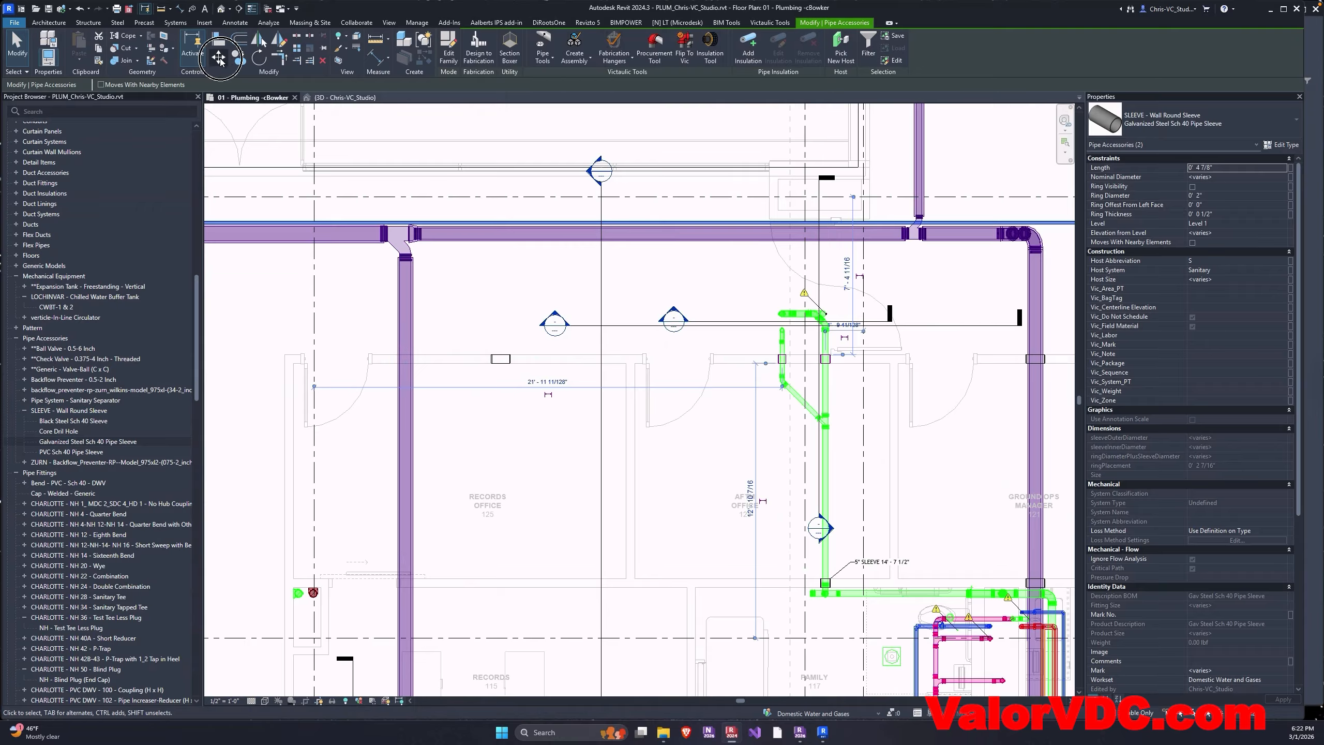
click(774, 395)
click(745, 392)
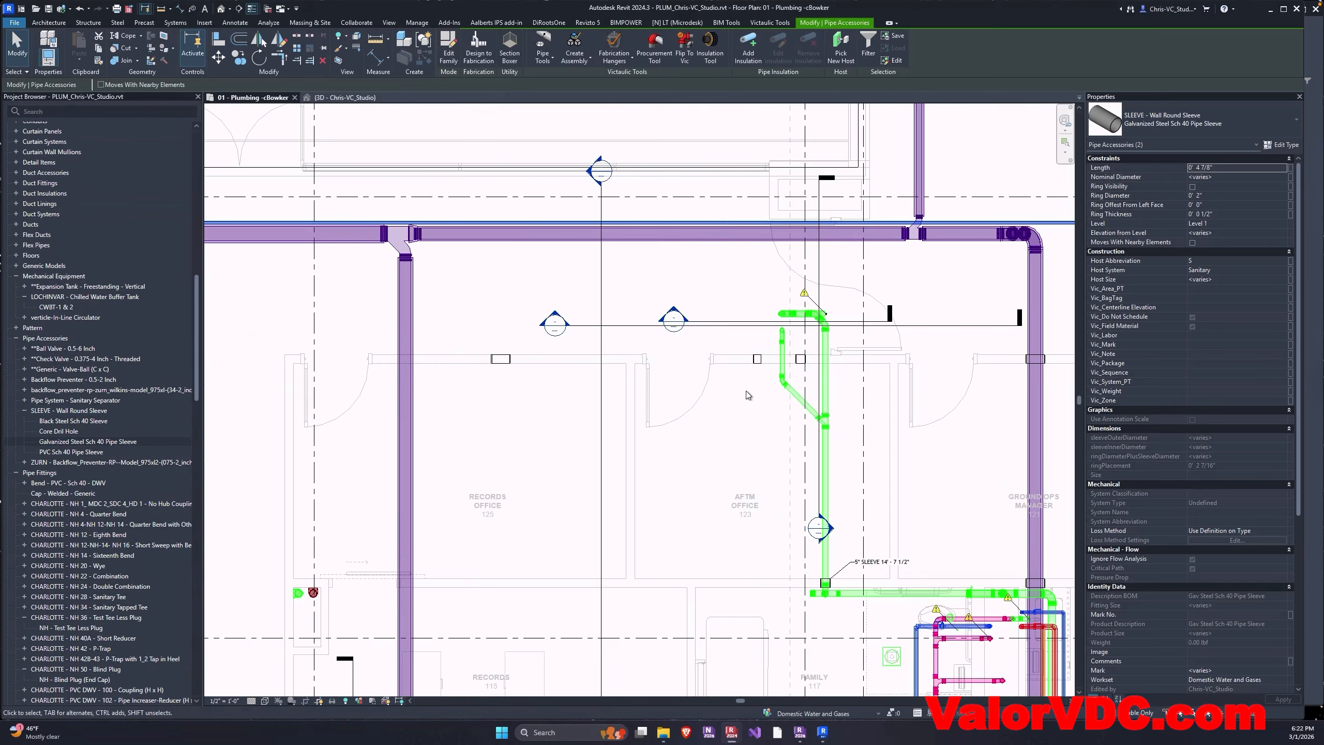
key(Escape)
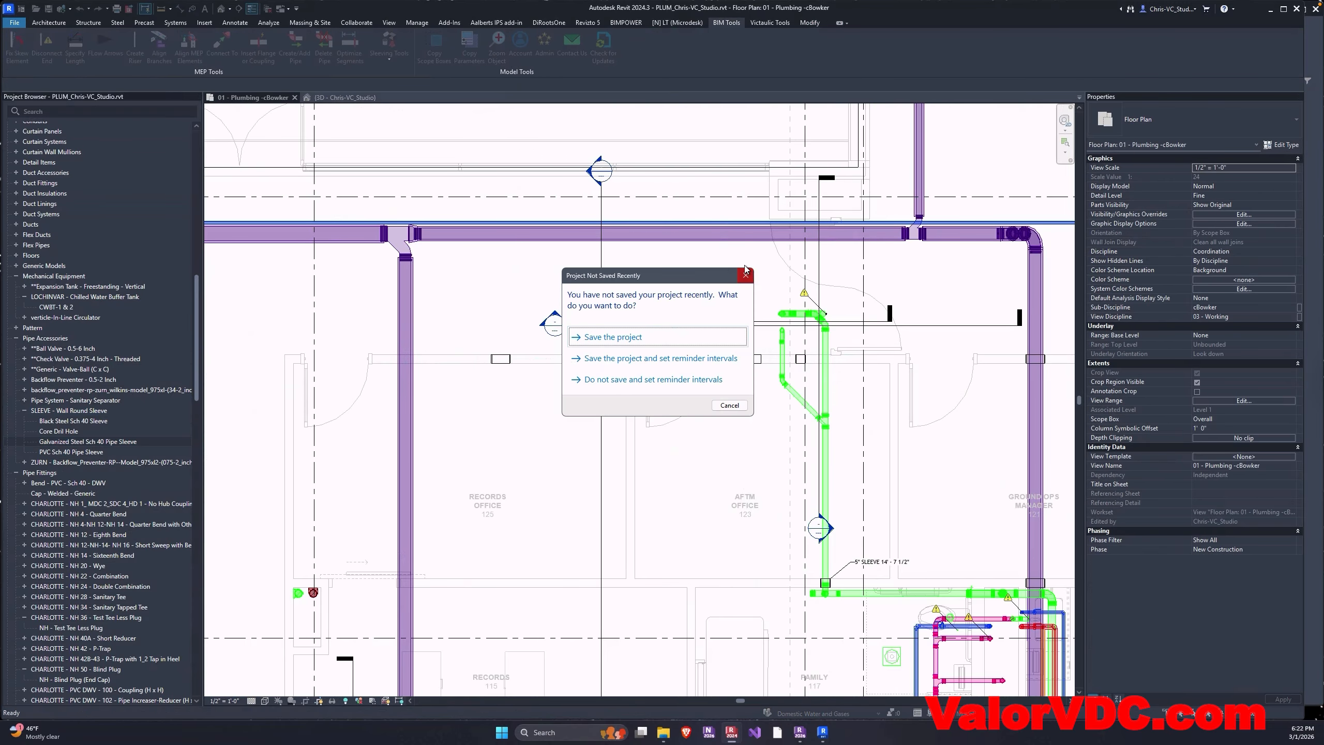
click(745, 275)
Step: Move both 10" sleeves in the manager's office sideways off the purple roof drain pipe, about 9' 5" from the neighbouring grid line
middle_drag(1047, 362, 786, 354)
click(785, 354)
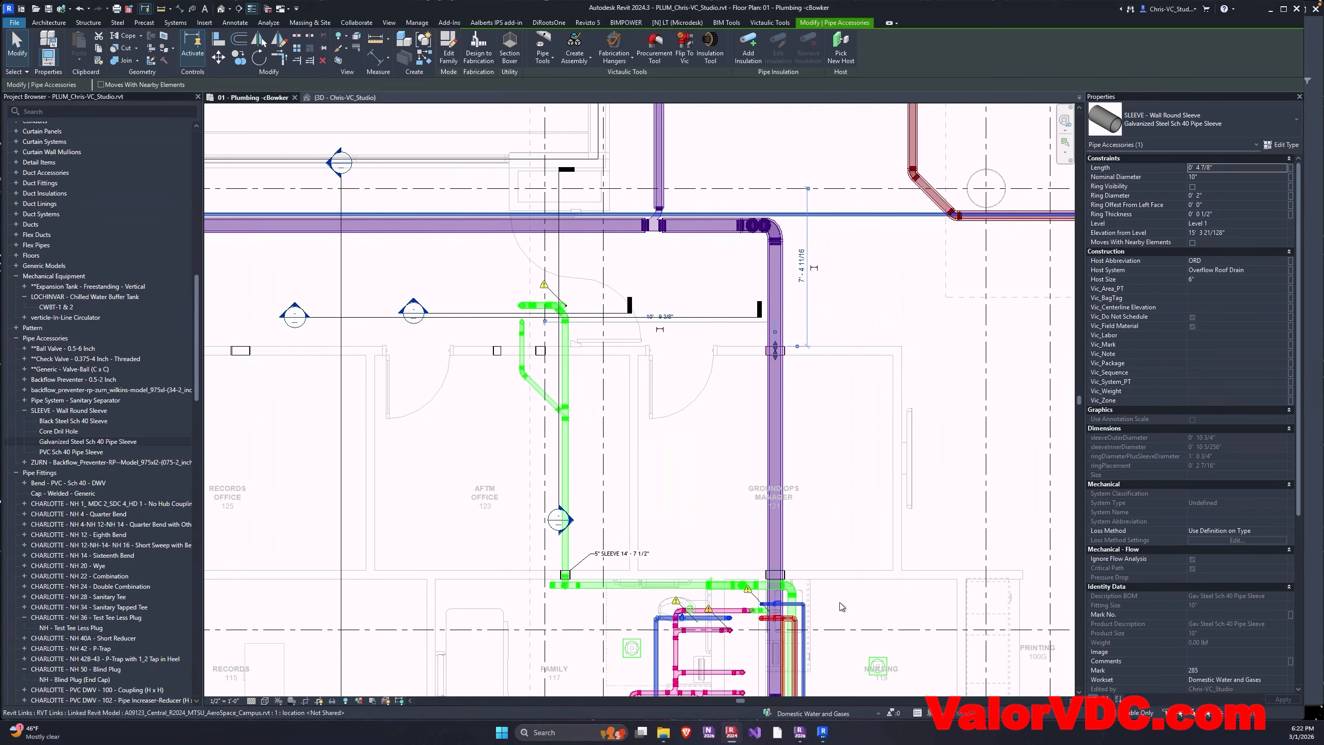
ctrl+click(788, 573)
click(216, 59)
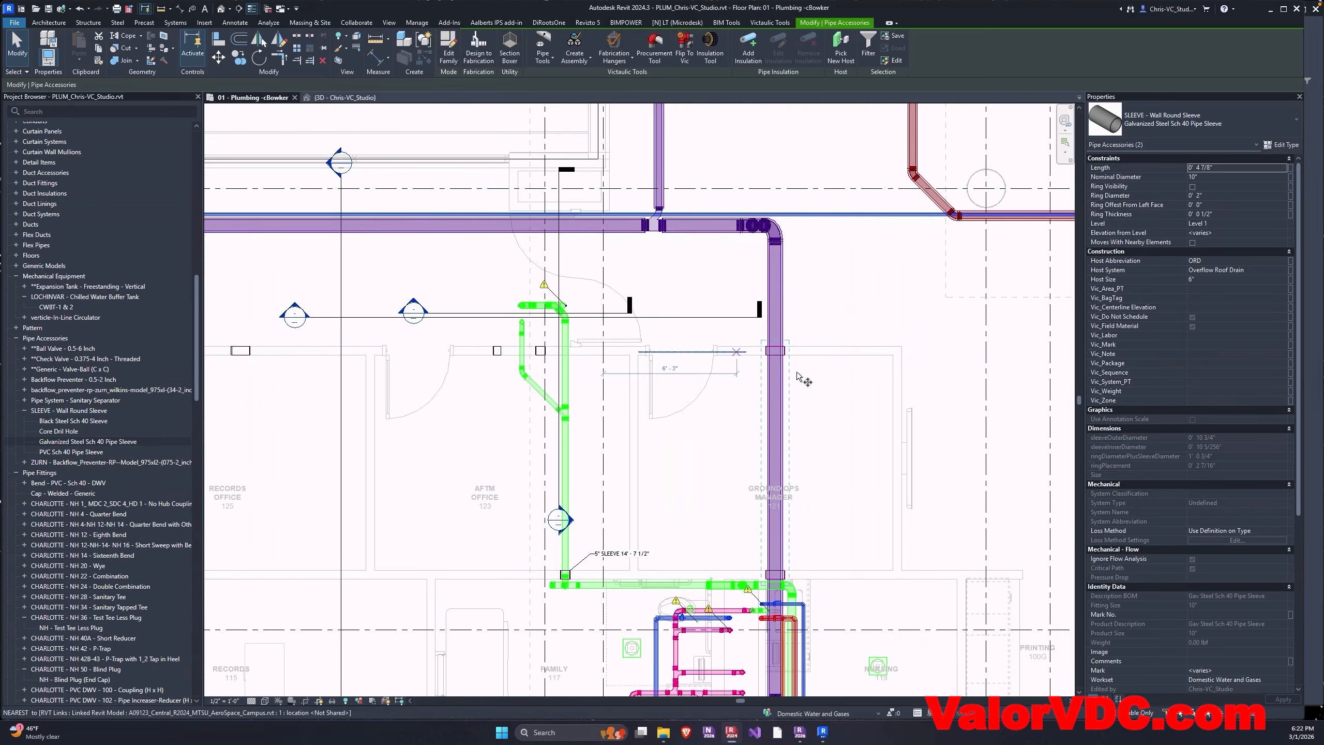
click(811, 377)
click(821, 377)
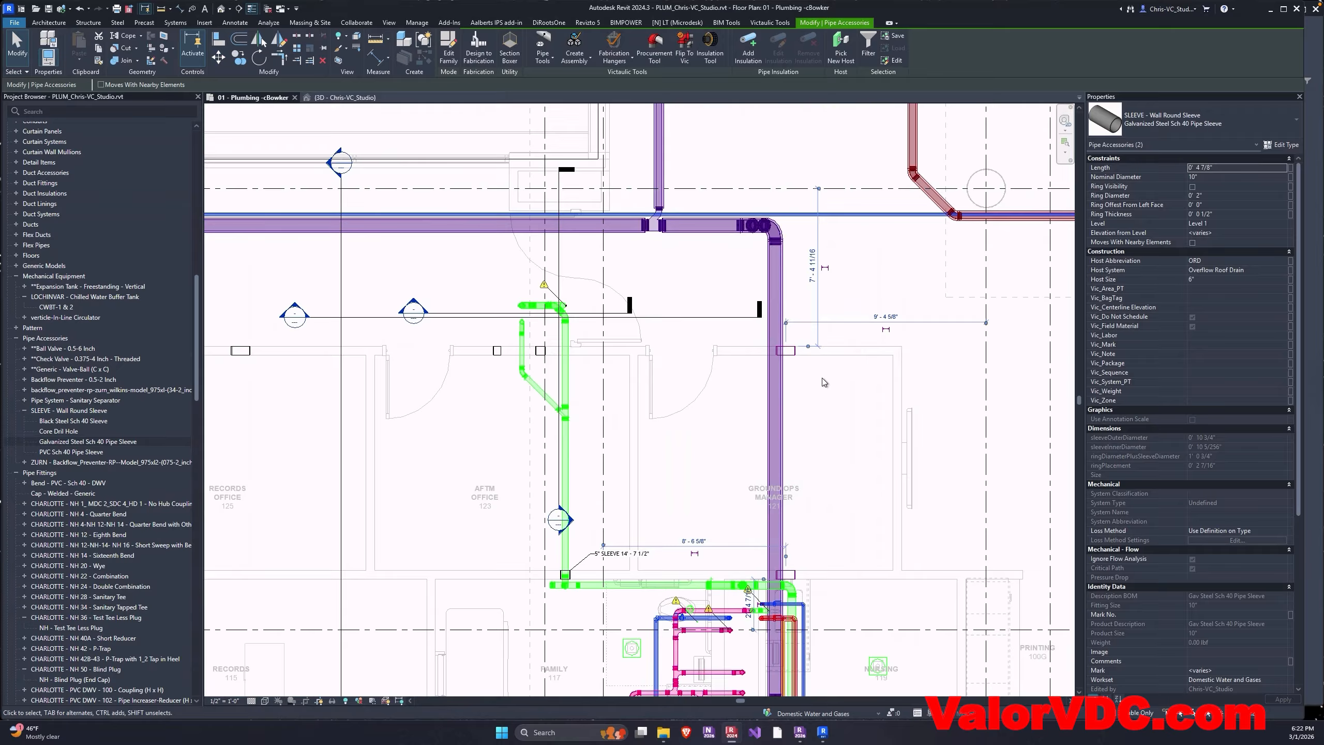
click(838, 416)
Step: Give the records office 10" sleeve and the two AFTM office sanitary sleeves one common elevation from level
middle_drag(720, 414, 928, 406)
middle_drag(489, 422, 575, 408)
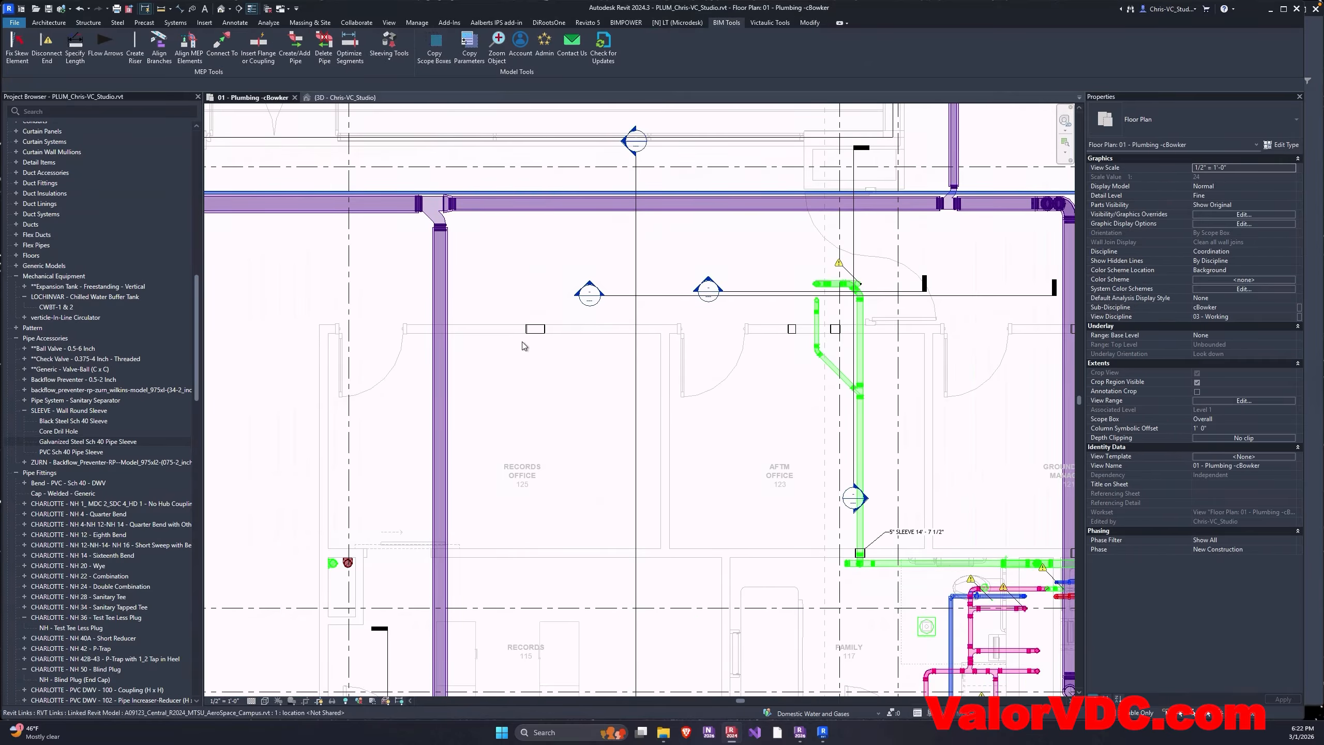
click(537, 330)
key(ctrl)
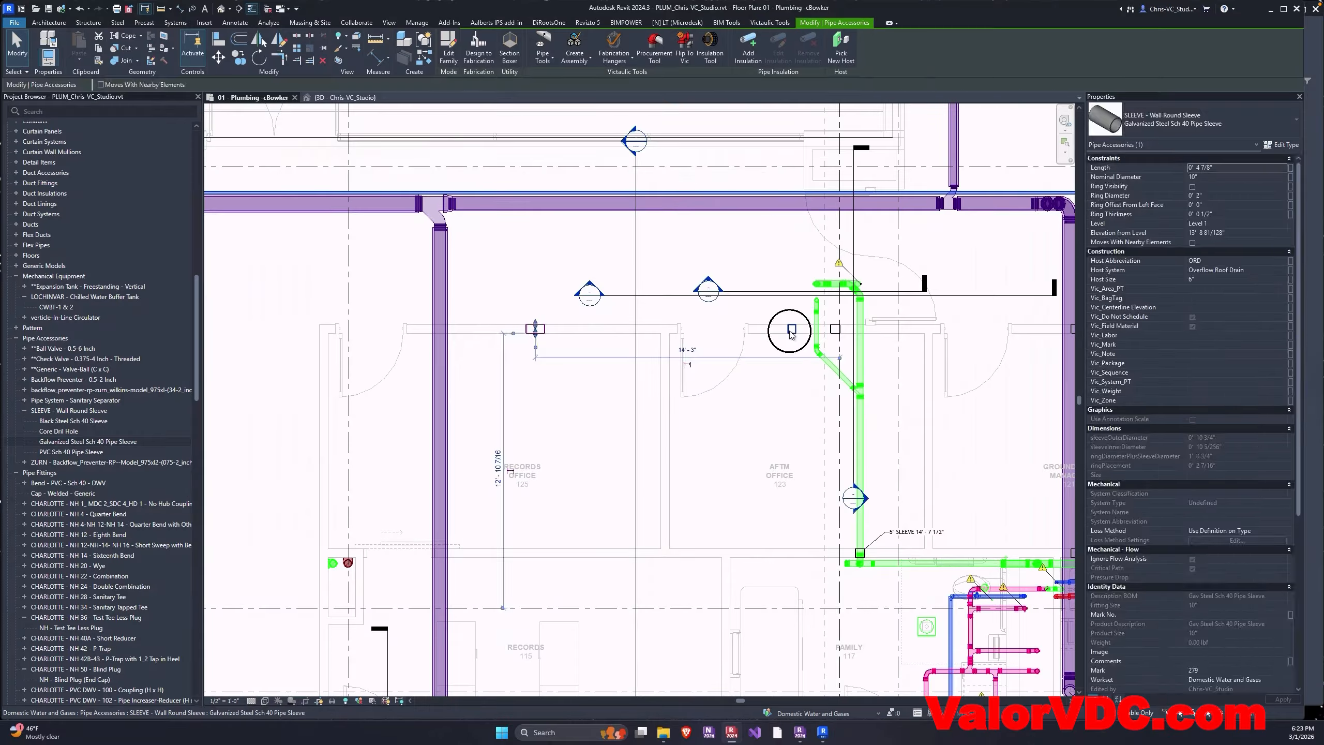
key(Escape)
click(836, 330)
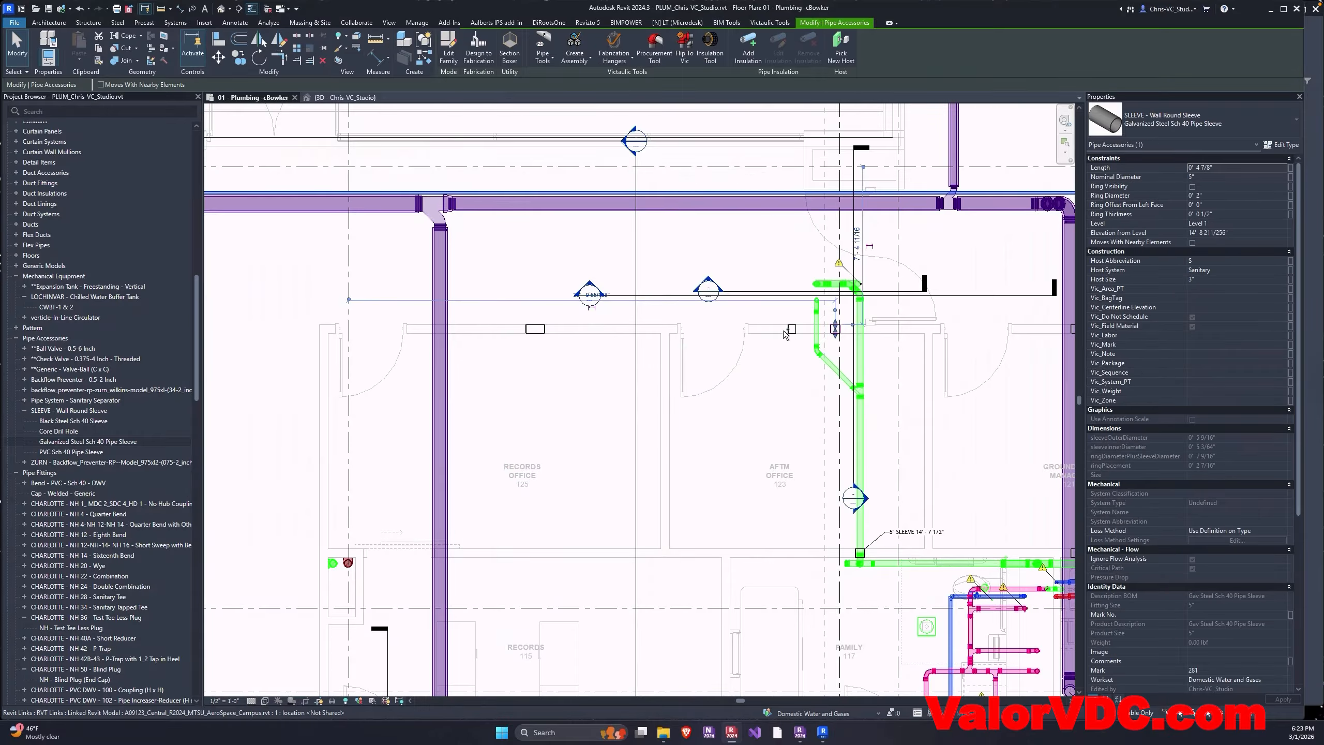
ctrl+click(789, 330)
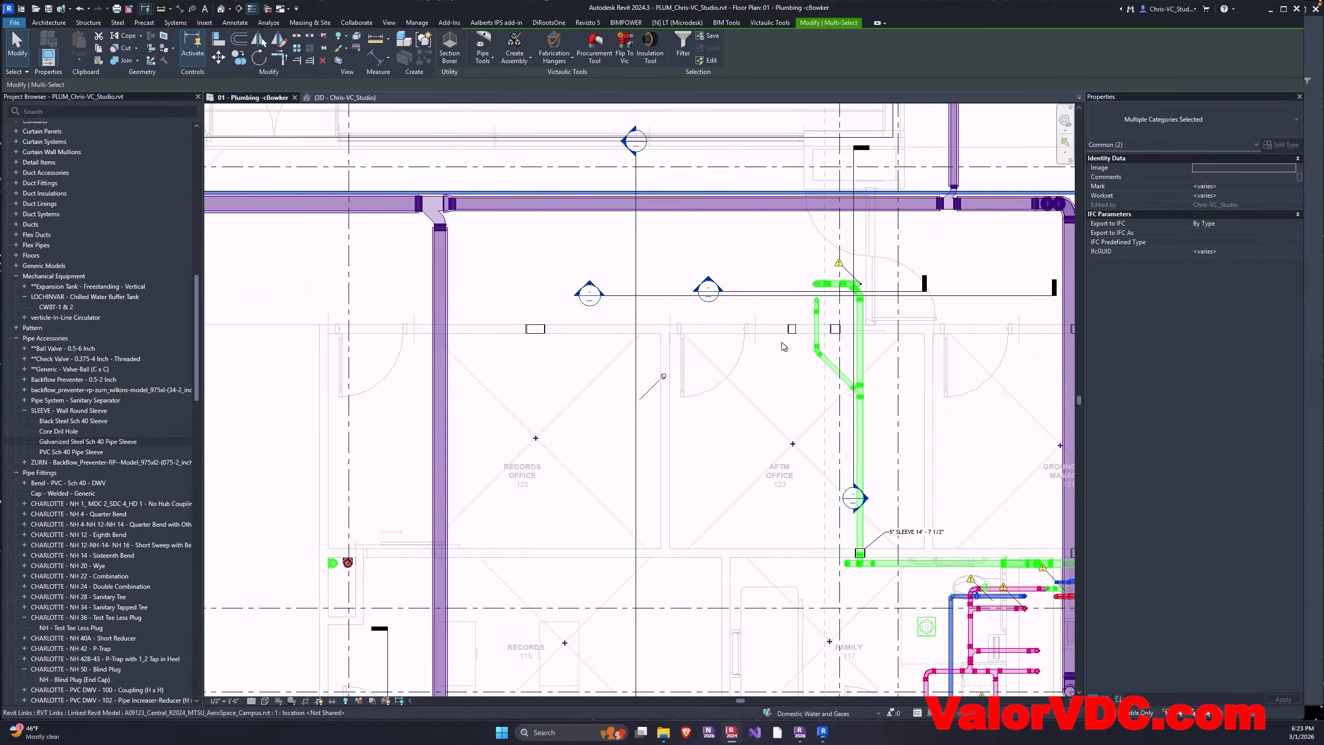
click(791, 329)
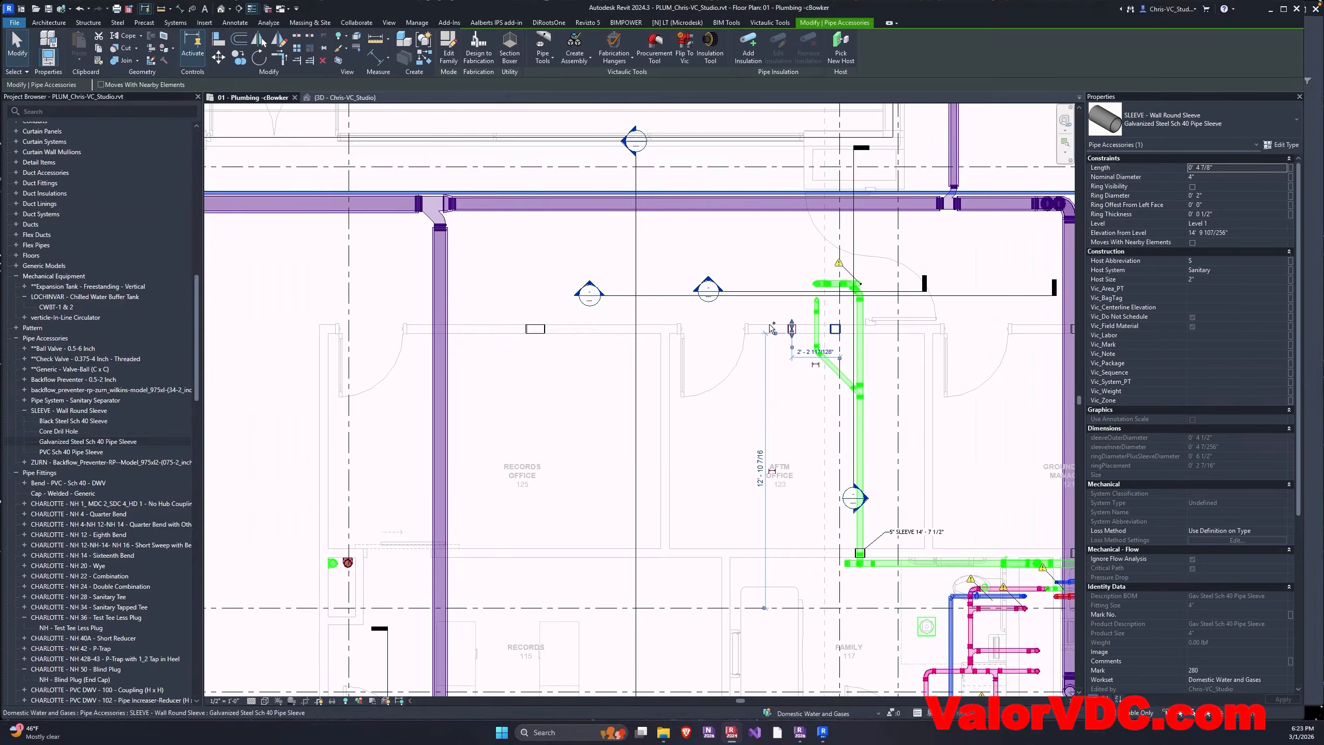
ctrl+click(835, 329)
ctrl+click(539, 328)
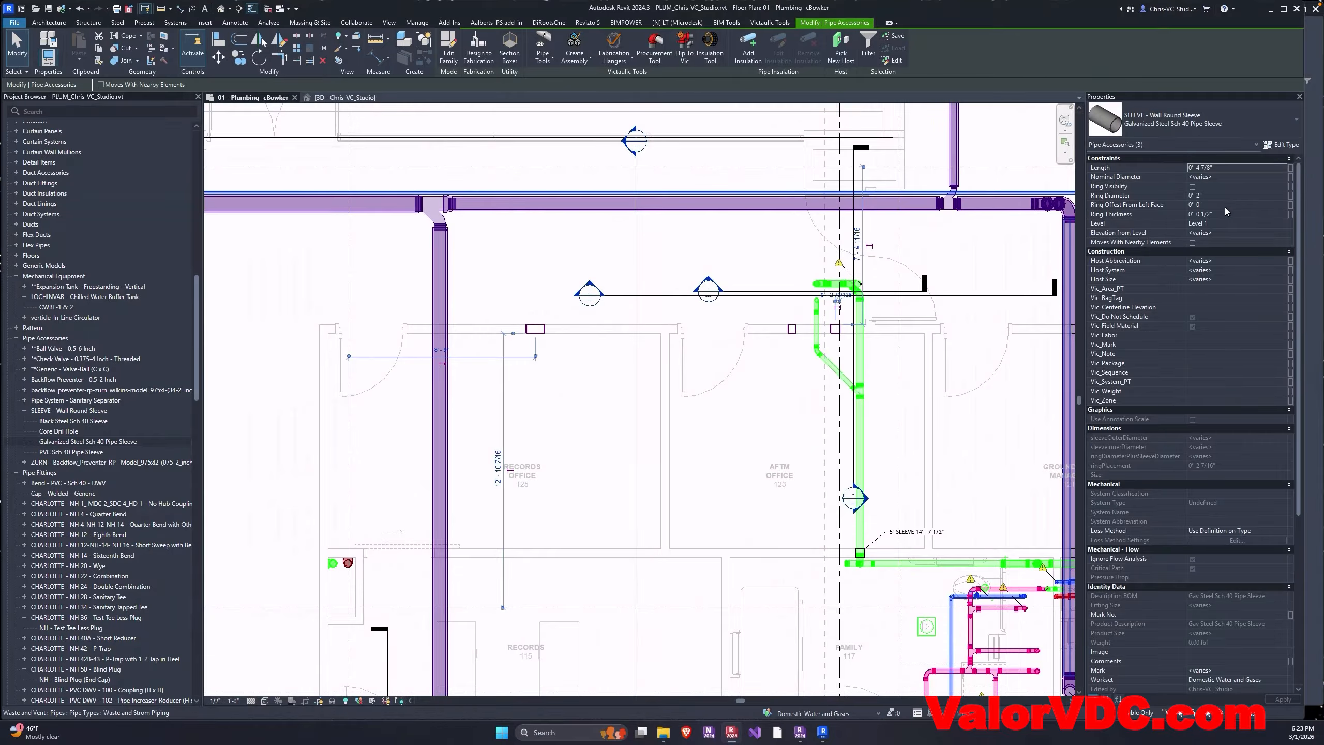
click(1231, 233)
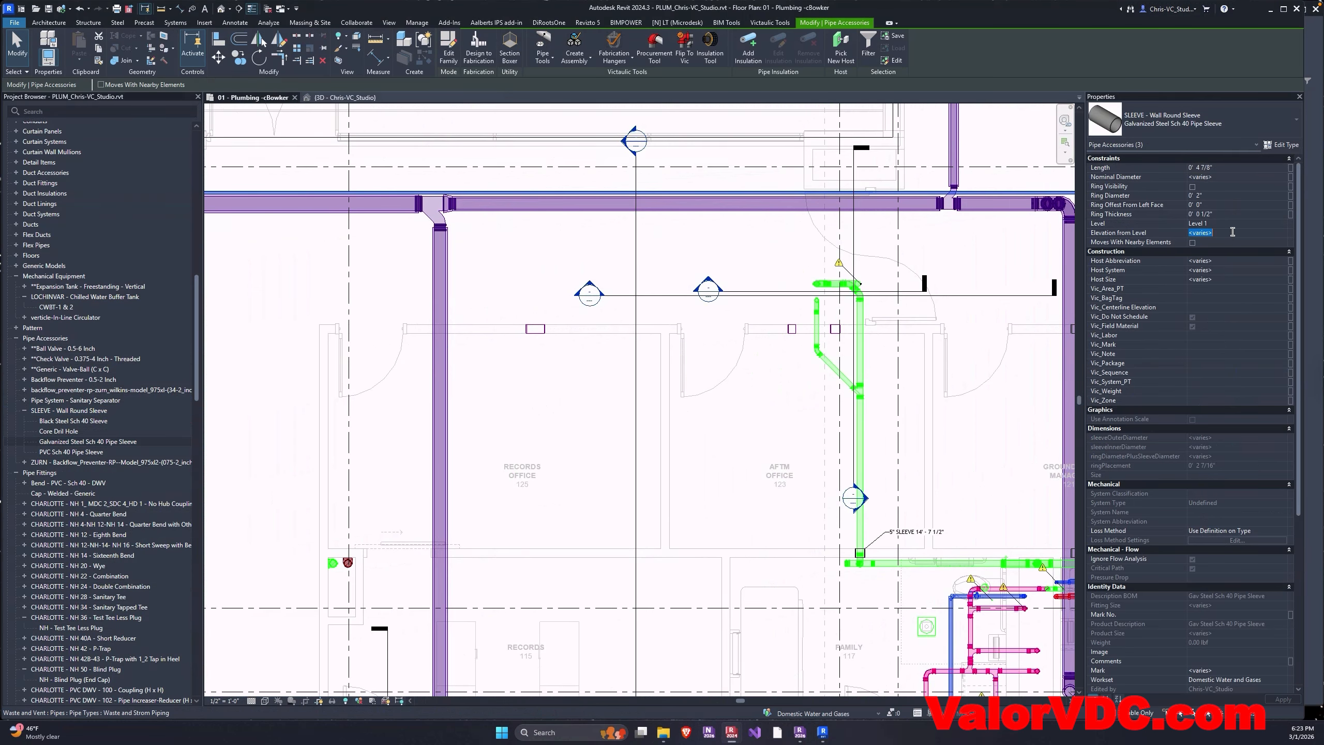
key(Return)
click(801, 395)
Step: Examine the displaced sleeves against their pipes in the 3D view, and return to the plumbing floor plan
click(358, 98)
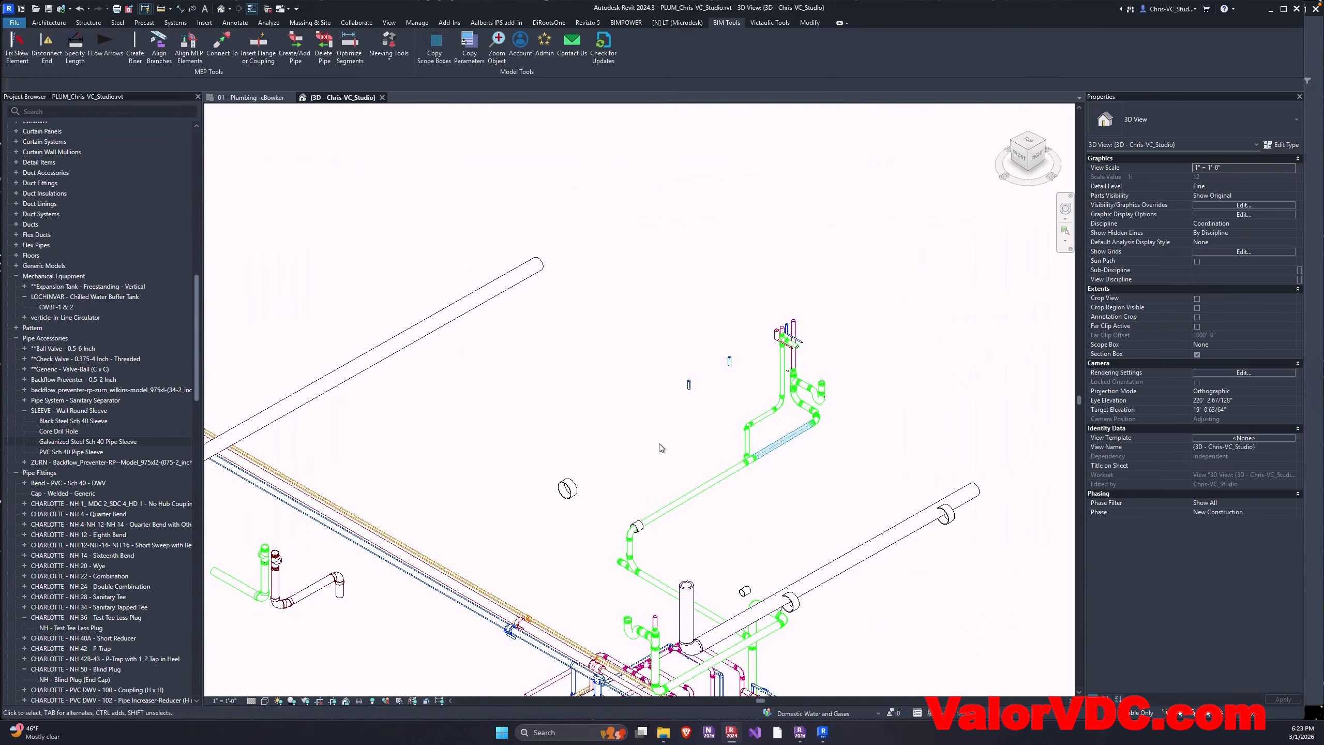
middle_drag(729, 512, 698, 385)
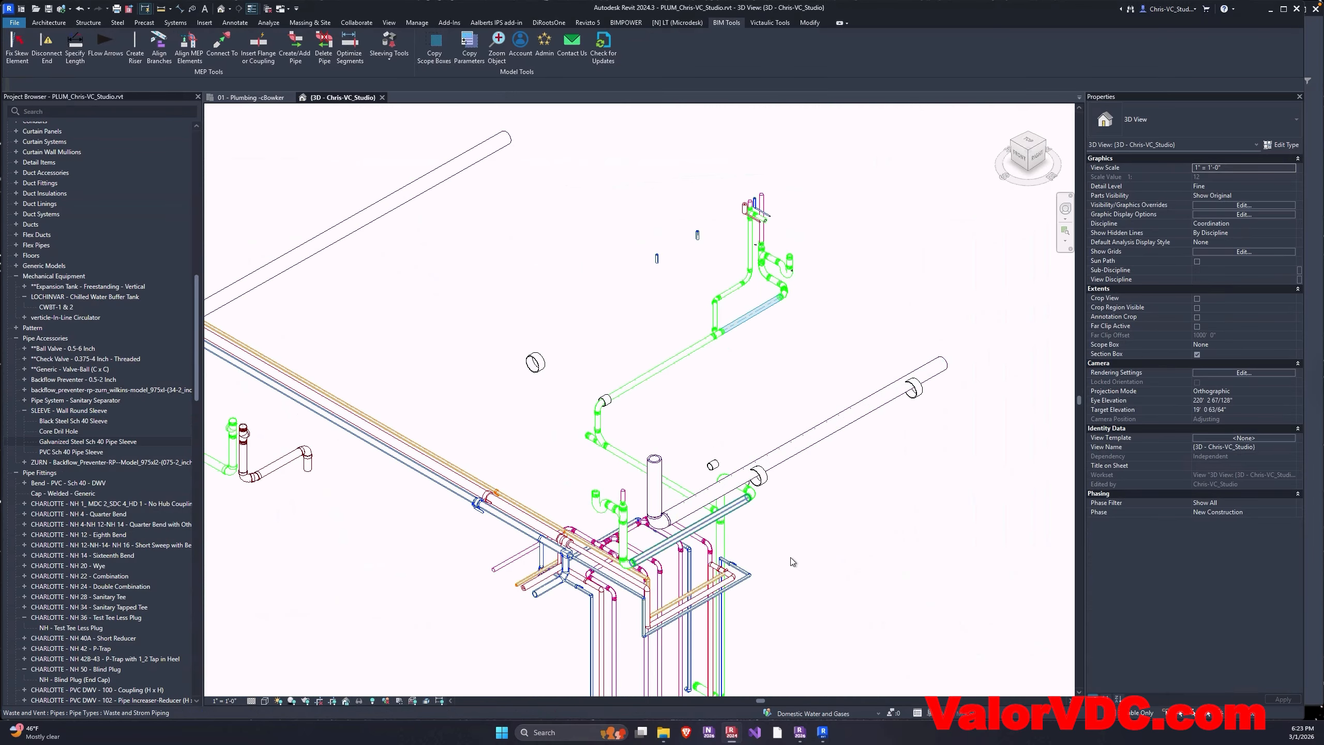
click(261, 98)
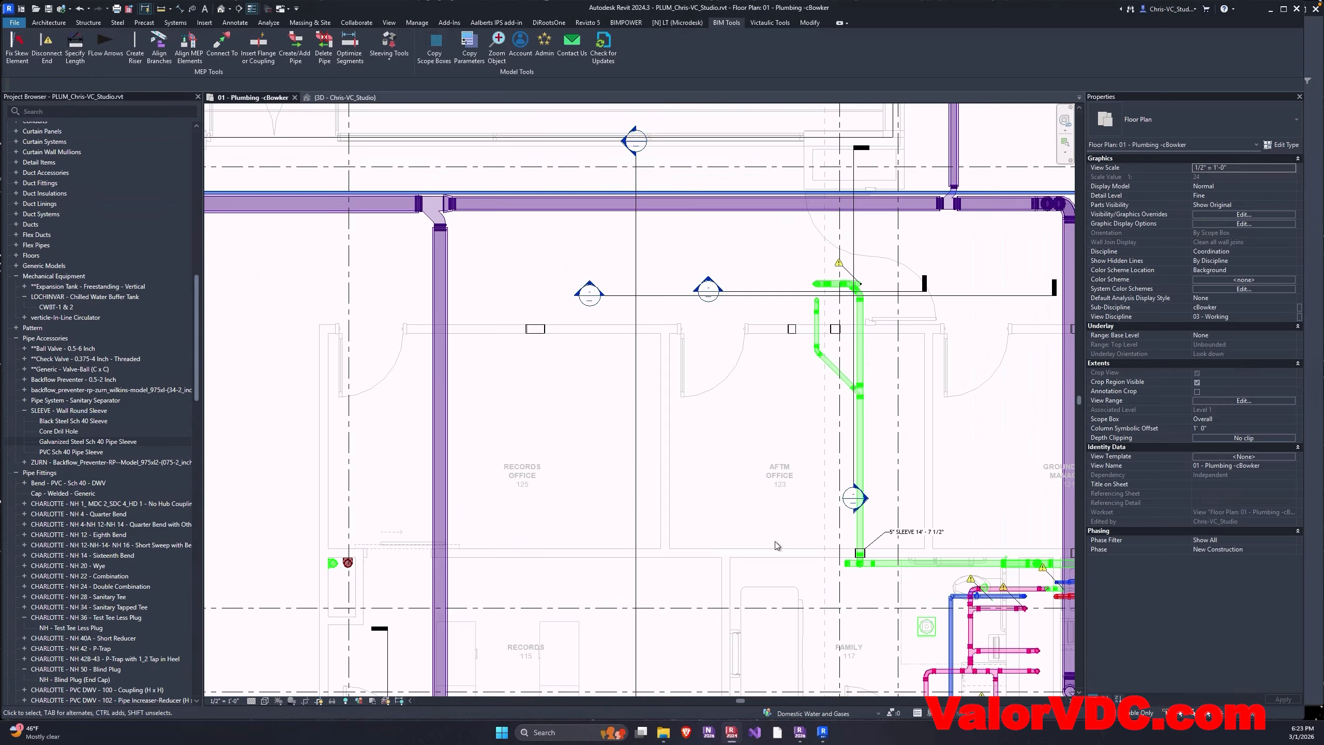
Step: Use Realign Element to bring the records office sleeve back onto the purple pipe and the two AFTM office sleeves onto their green pipes
click(389, 54)
click(395, 140)
click(445, 340)
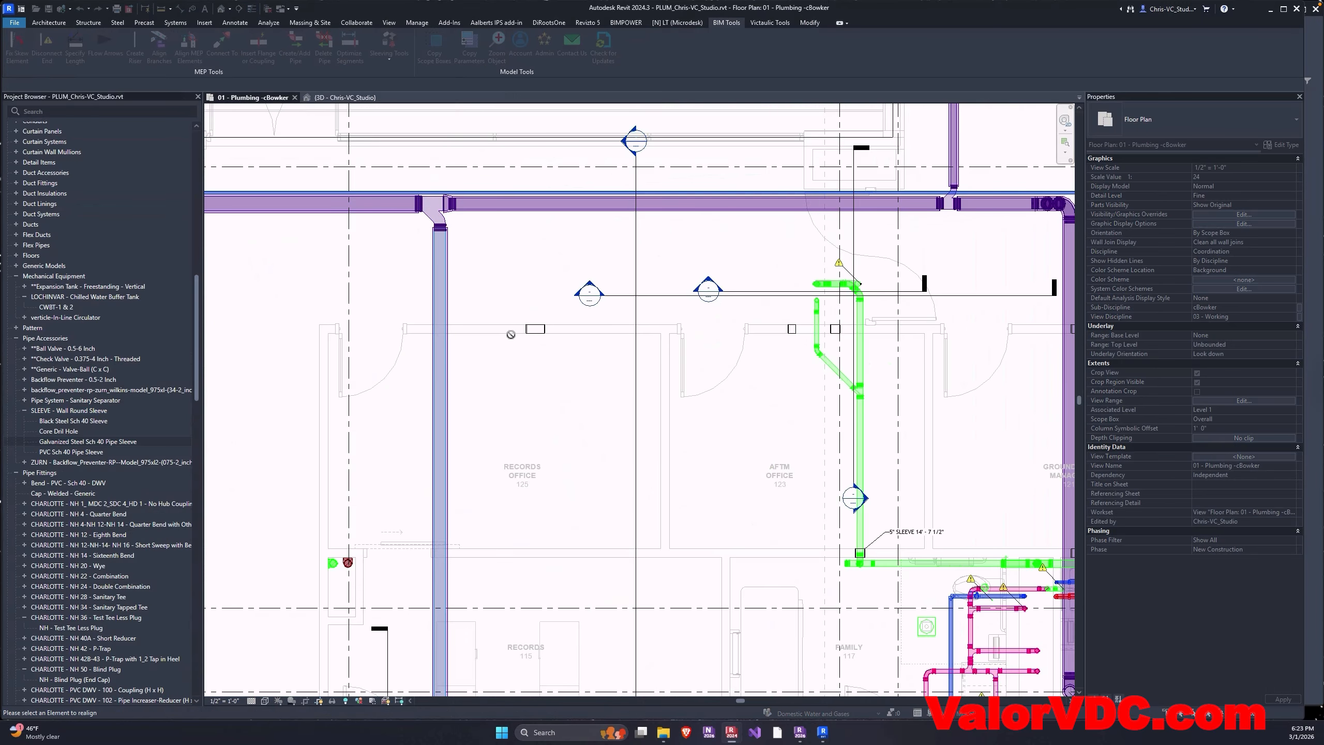
click(526, 333)
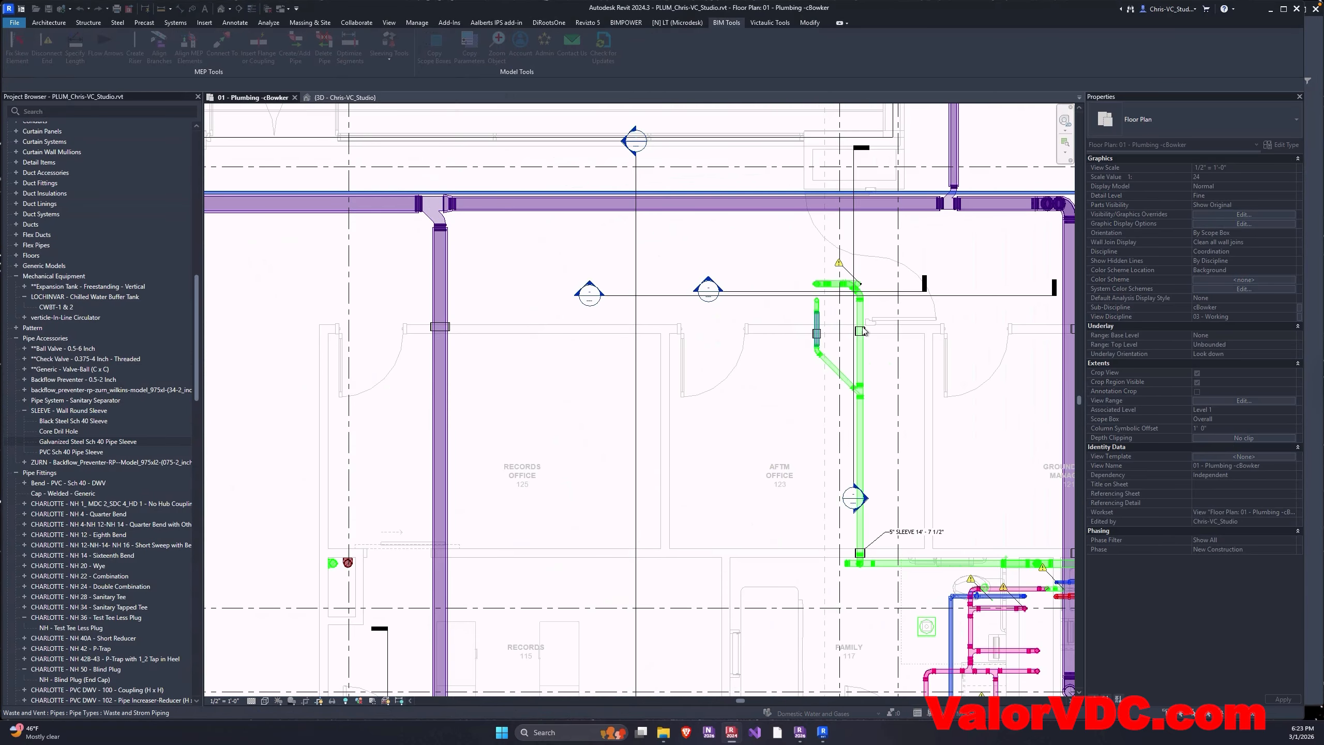
scroll(837, 324, up, 3)
key(Escape)
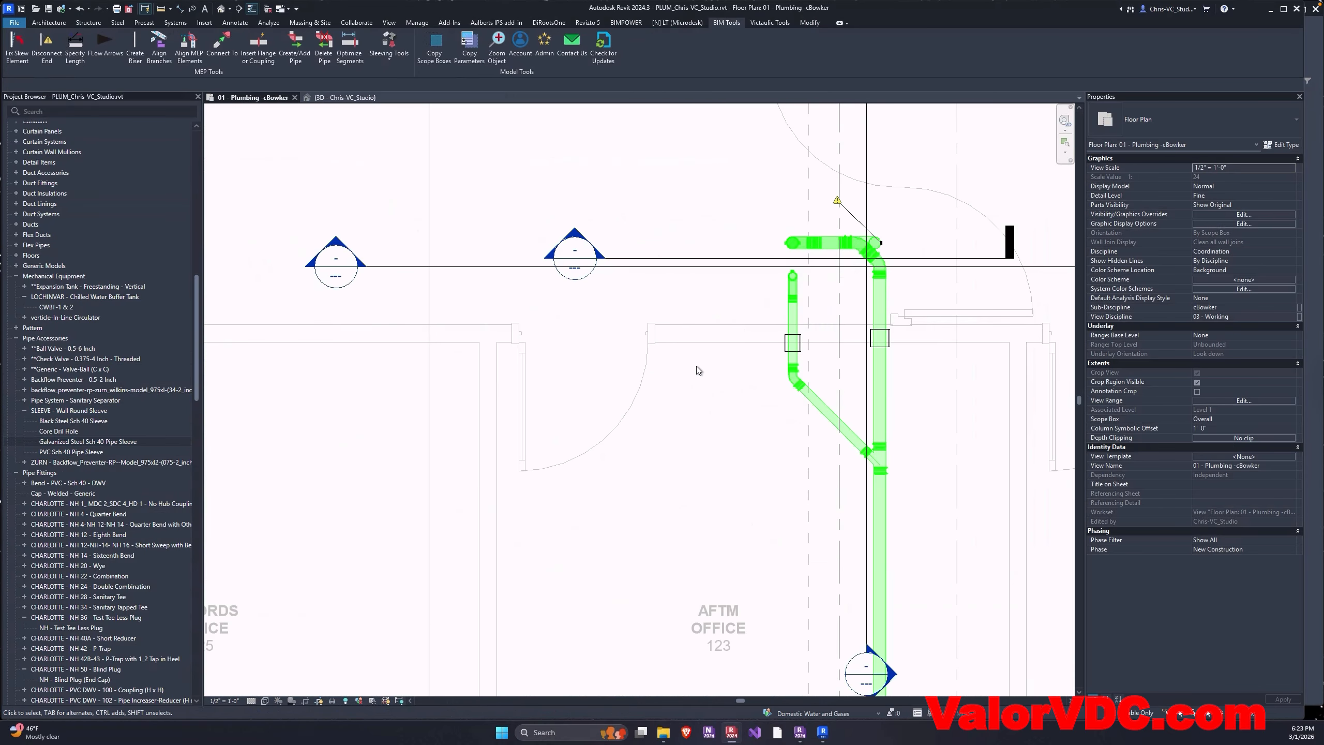
Step: Align the two sanitary pipe sleeves with the centerline of the AFTM office wall
key(a)
key(l)
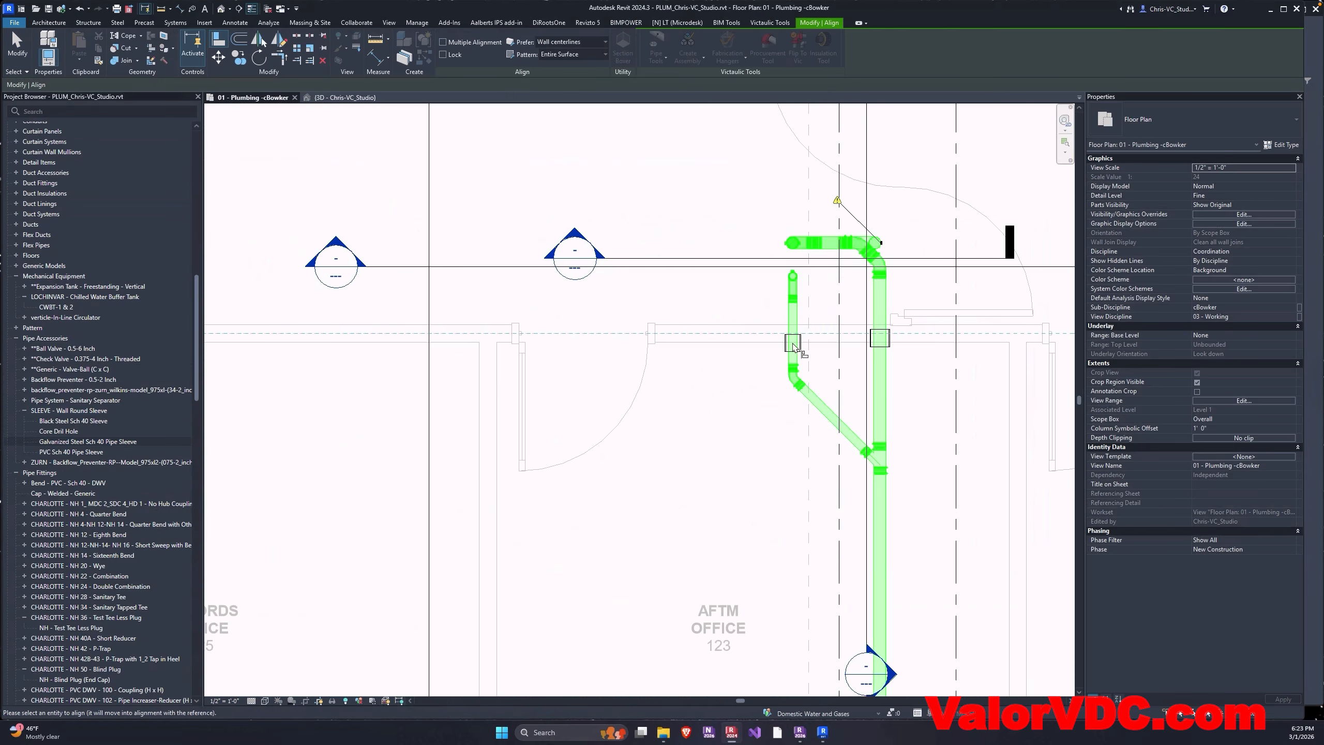
click(847, 338)
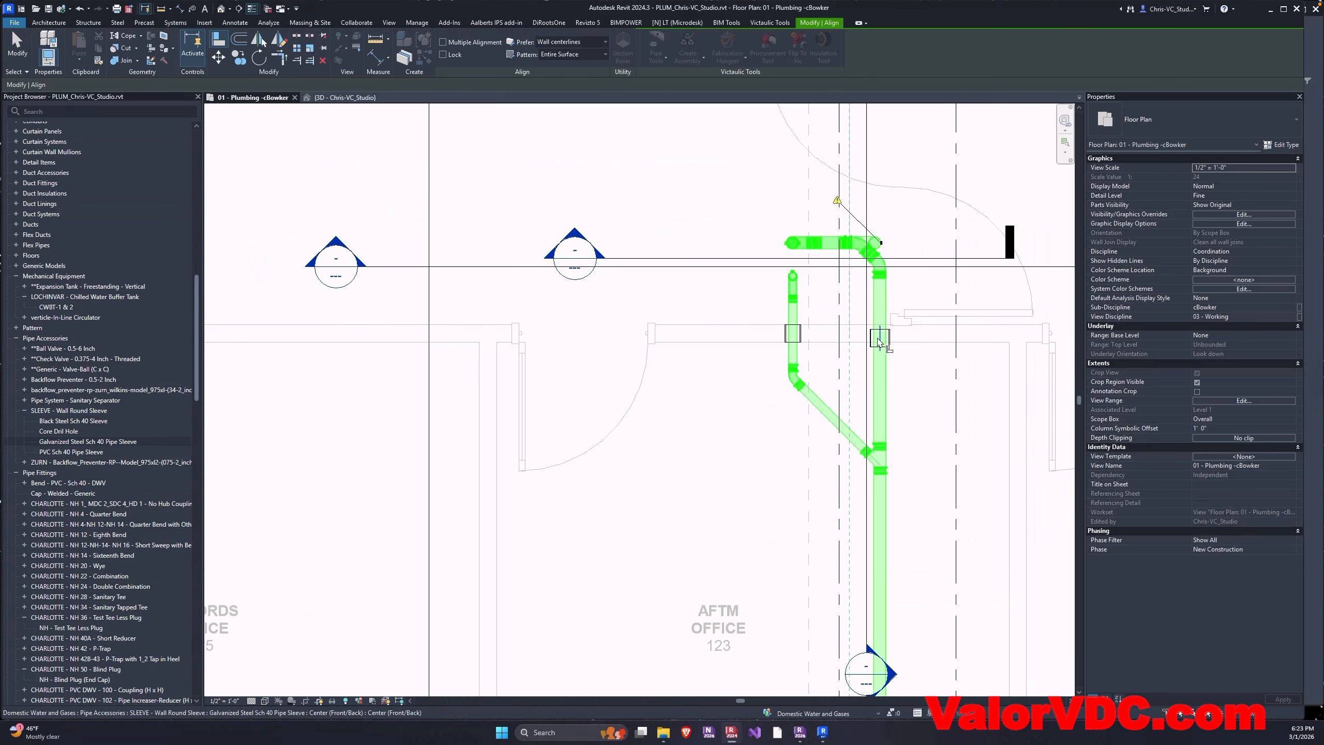
scroll(865, 340, up, 2)
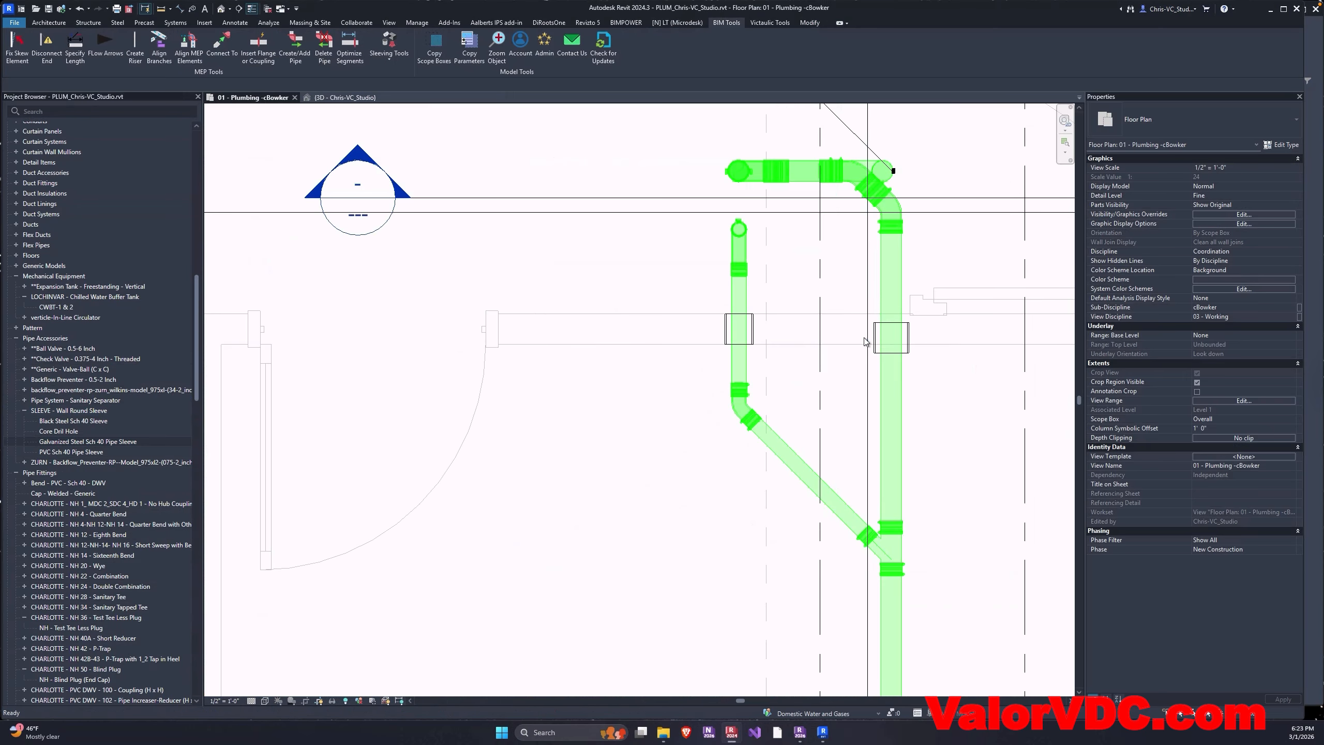
key(Escape)
key(Escape)
key(a)
key(l)
click(964, 328)
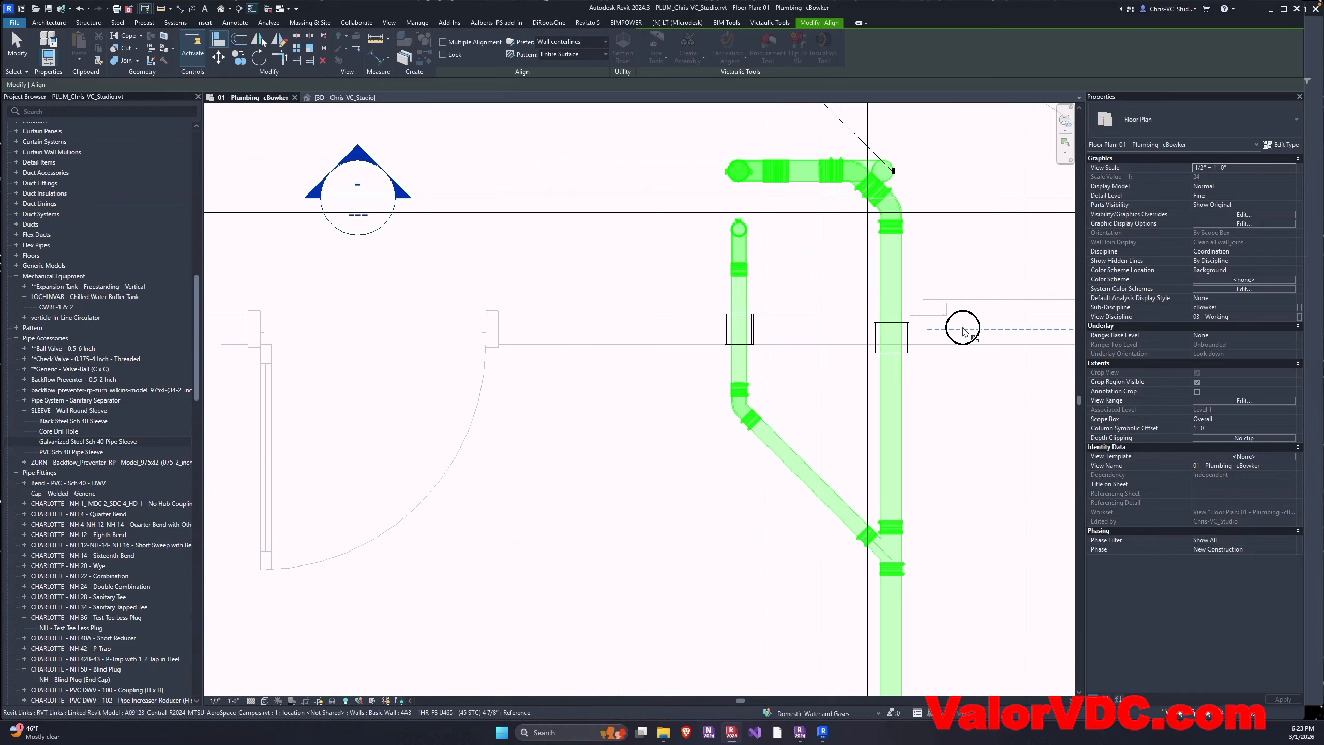
scroll(850, 379, down, 5)
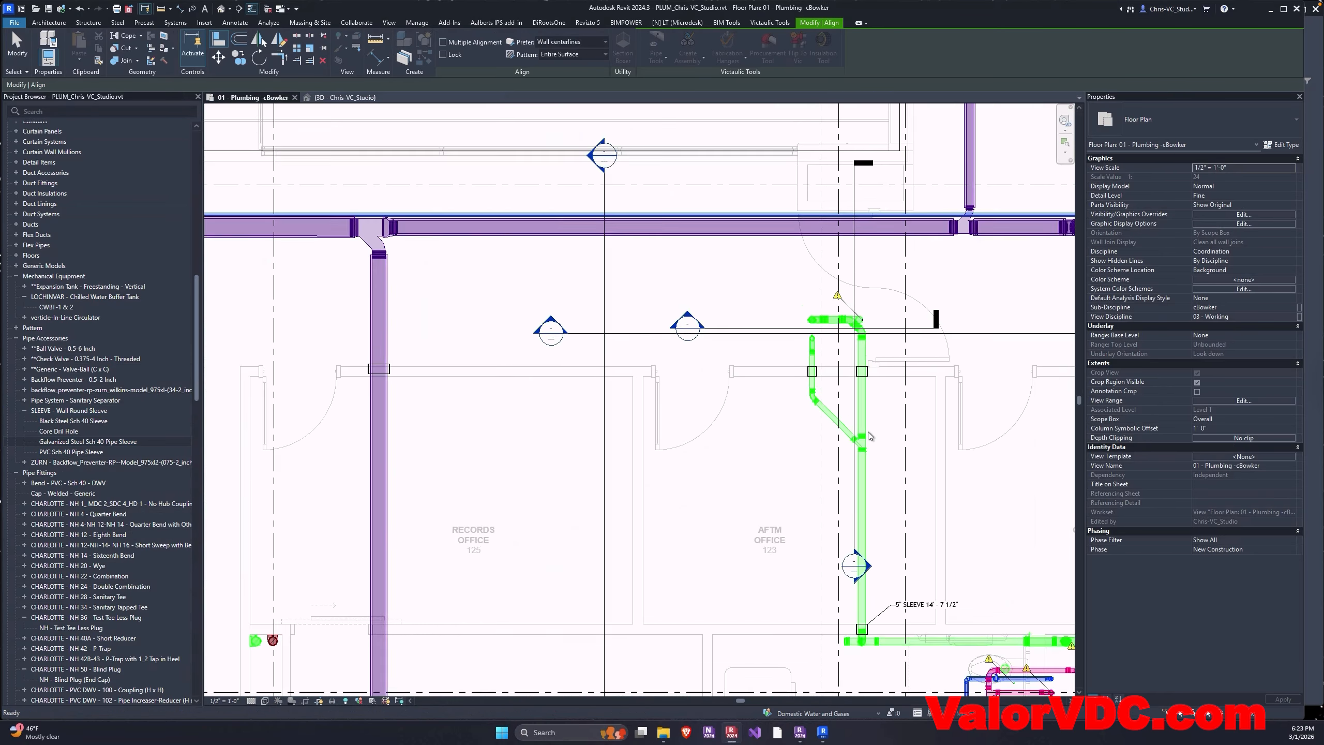
key(Escape)
Step: Use Realign Wall Sleeves to bring the upper and lower sleeves in the manager's office back onto the purple roof drain pipe
middle_drag(782, 366, 718, 381)
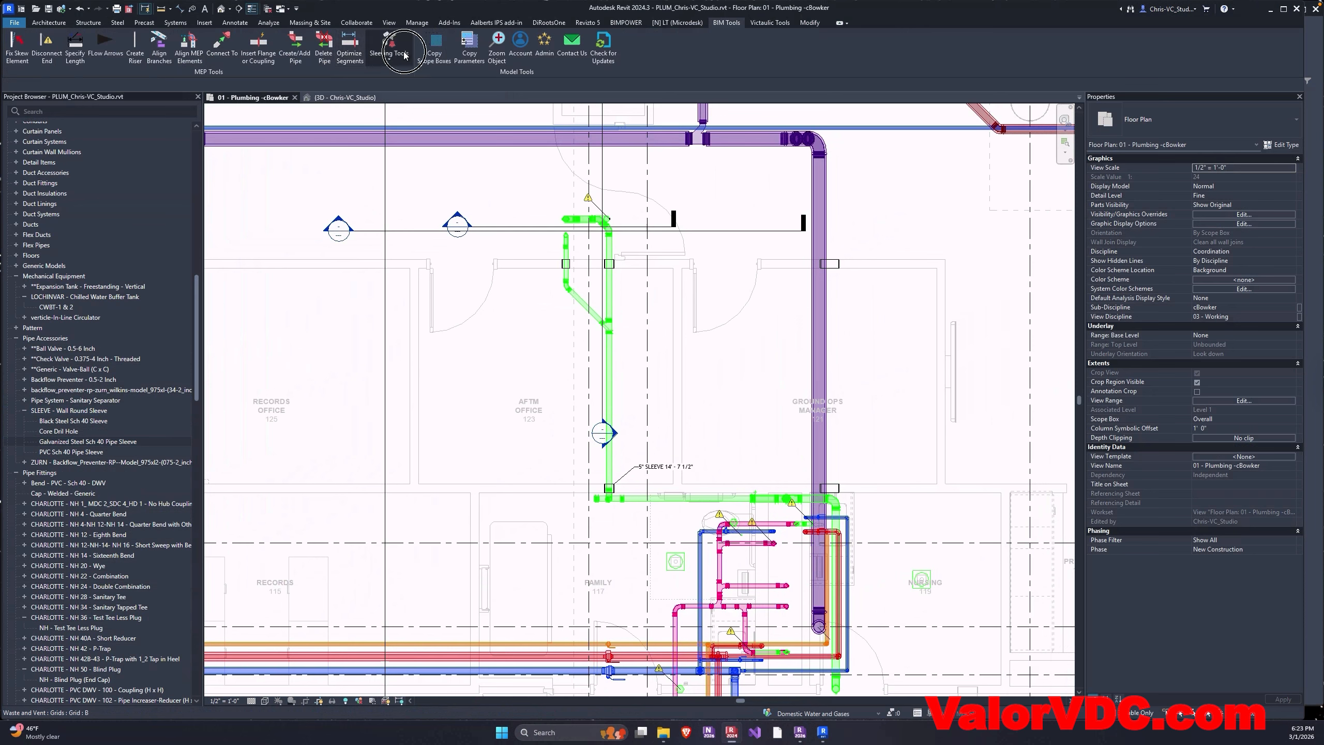
click(389, 53)
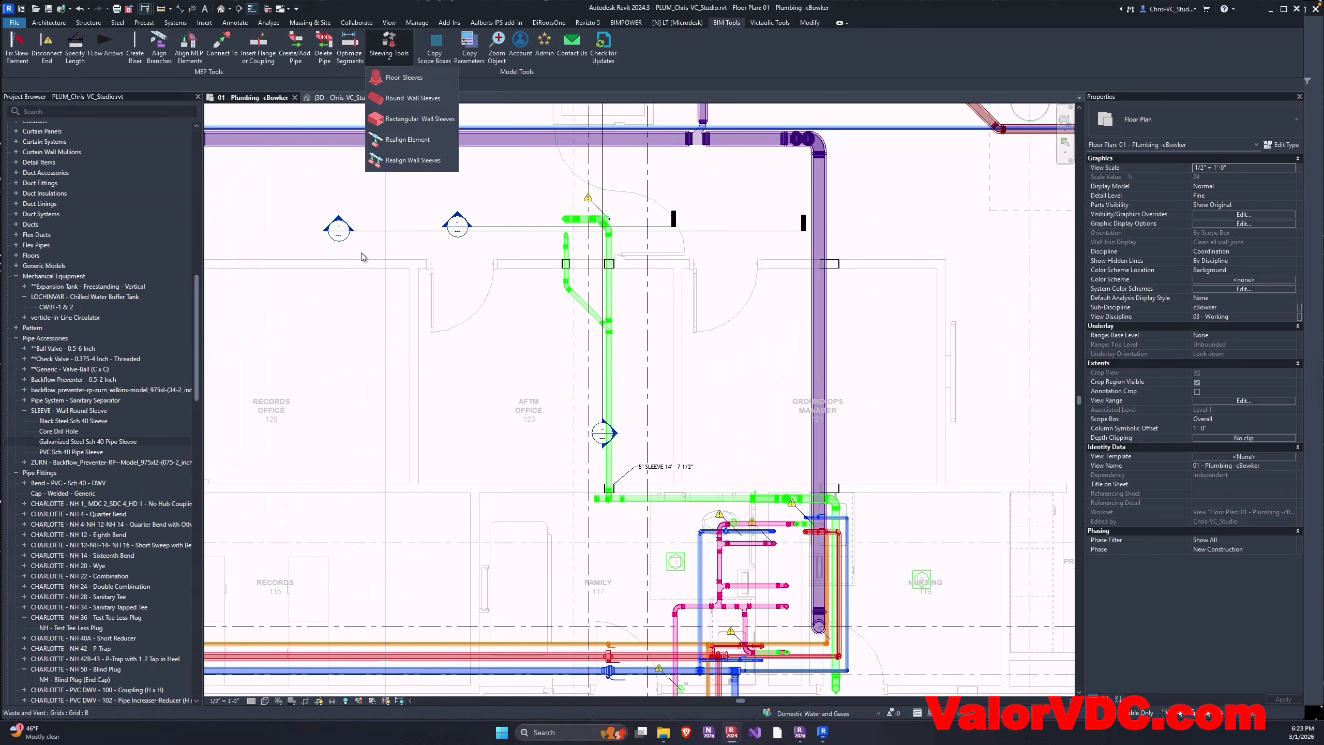
click(411, 161)
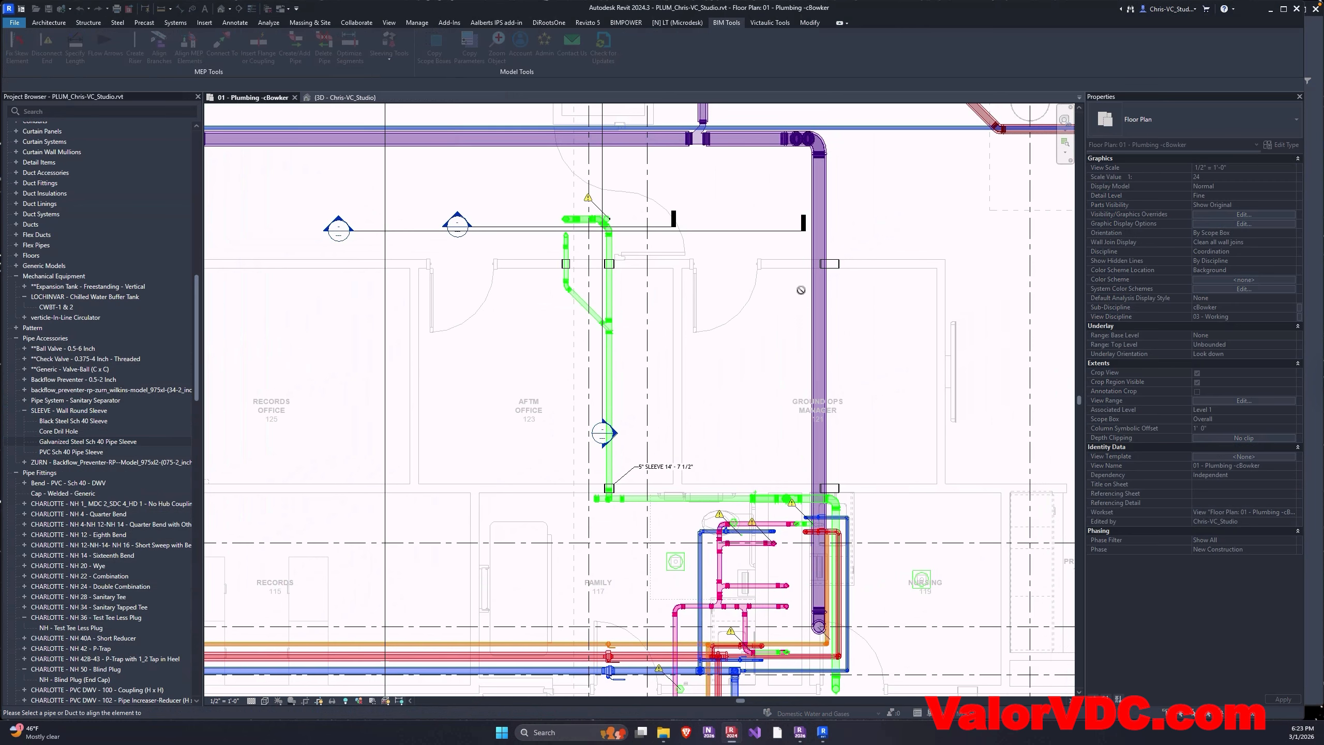
click(839, 271)
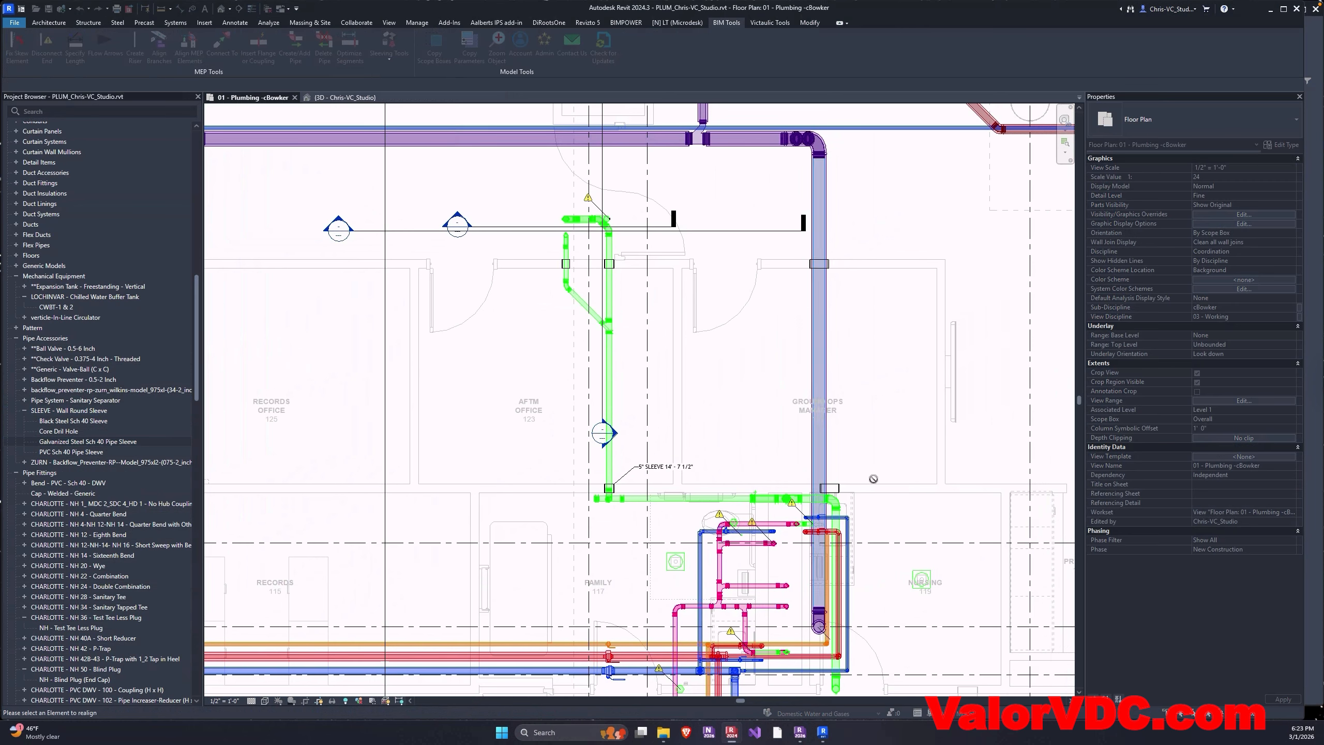
click(843, 488)
key(Escape)
Step: Examine the realigned sleeves on the drain and sanitary pipes in the 3D view
key(ctrl+Tab)
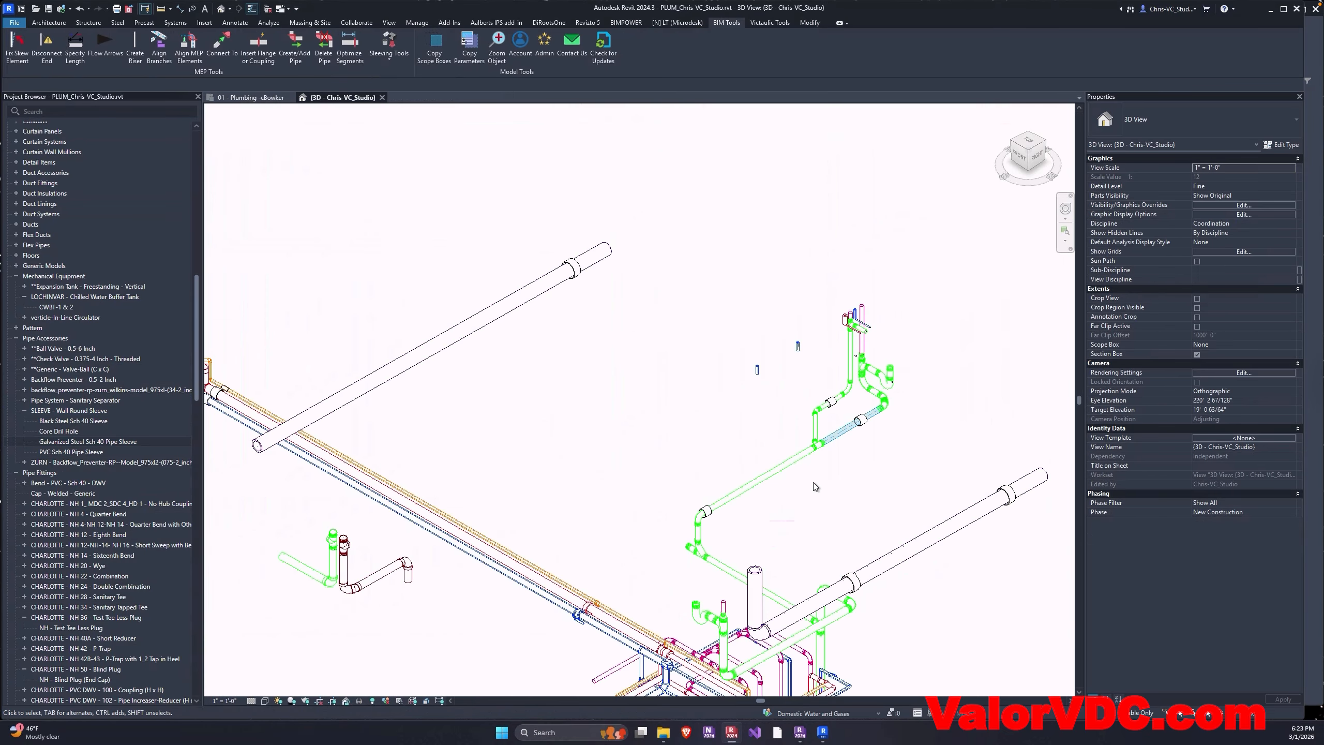
middle_drag(748, 434, 660, 340)
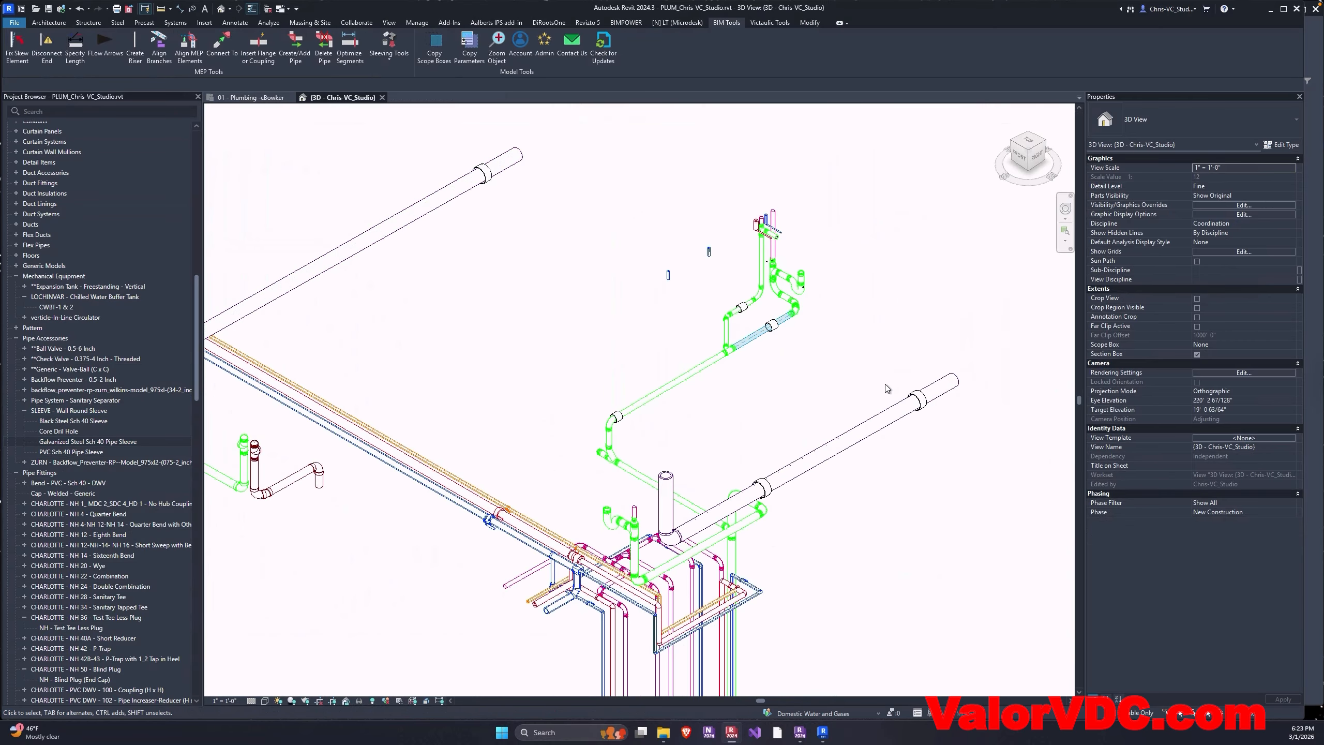
scroll(803, 490, down, 2)
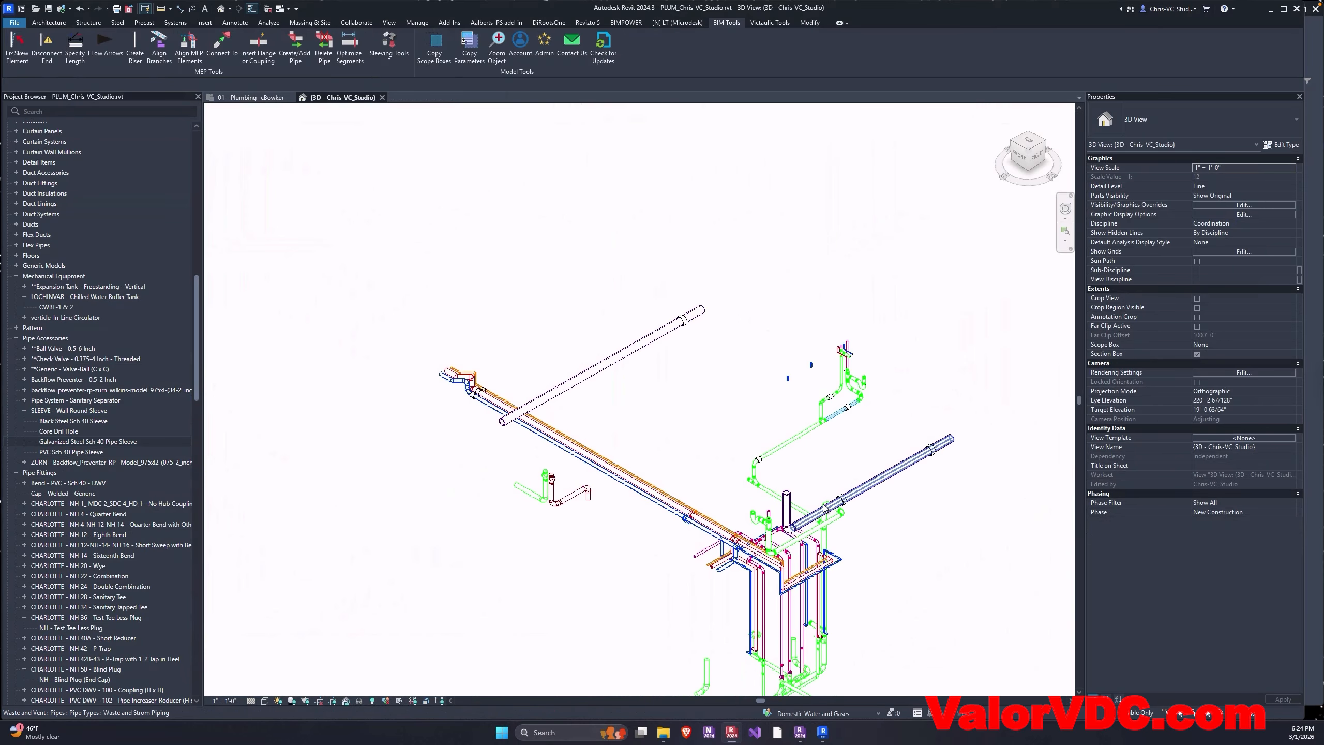